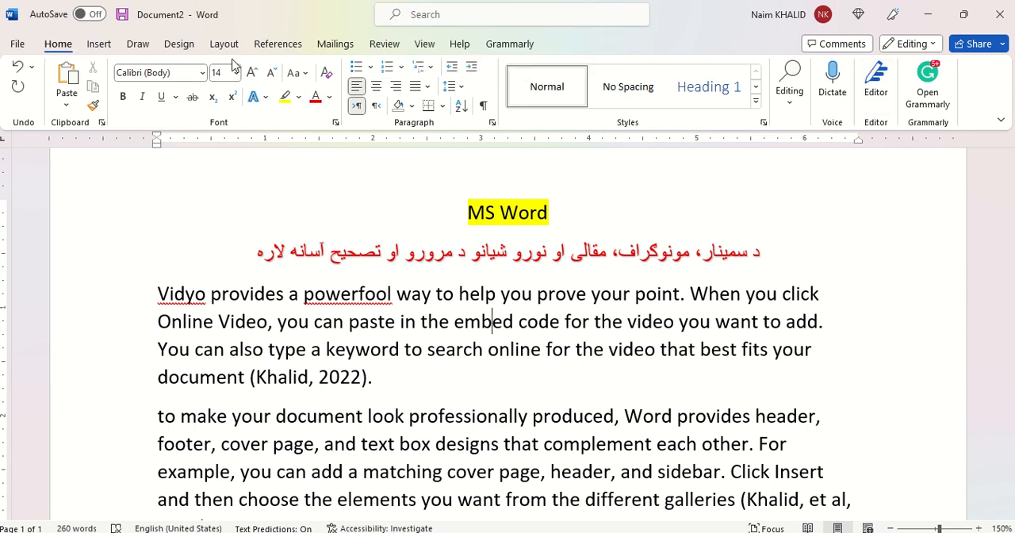
# Step: Post a comment on the misspelled word "Vidyo" in the first paragraph with the text "Spelling error"
pyautogui.click(385, 44)
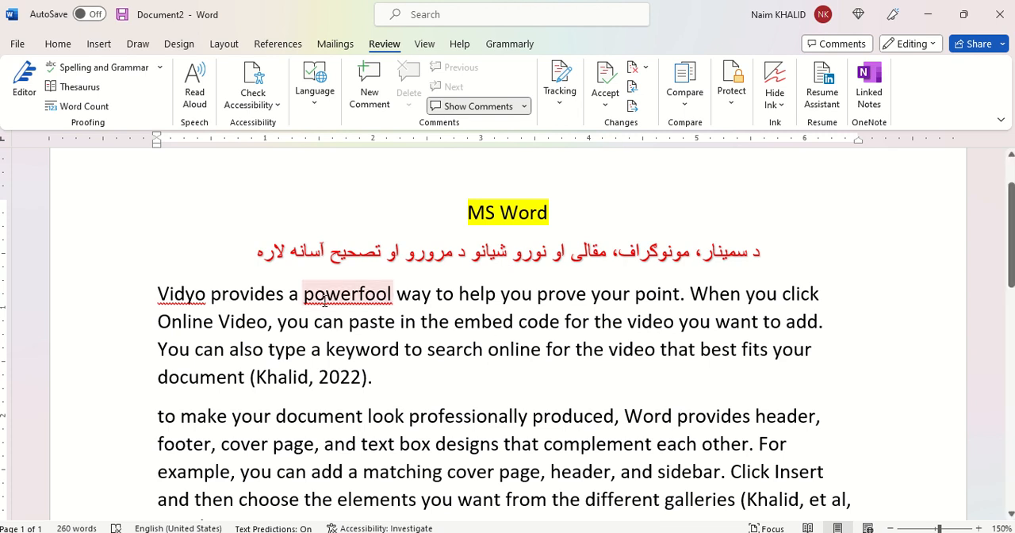
pyautogui.scroll(-2, 530, 371)
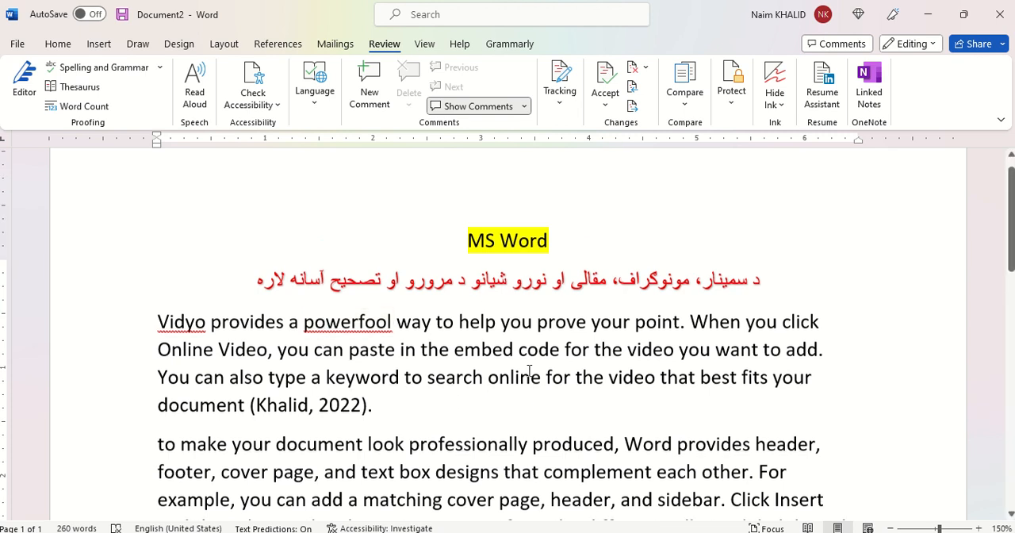
pyautogui.scroll(-3, 530, 370)
pyautogui.scroll(2, 528, 368)
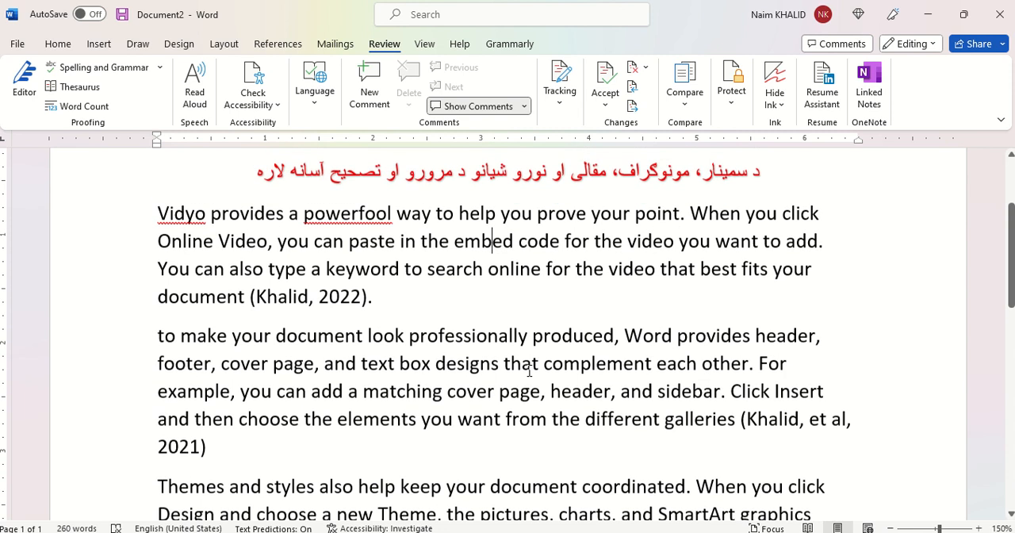
pyautogui.scroll(2, 275, 319)
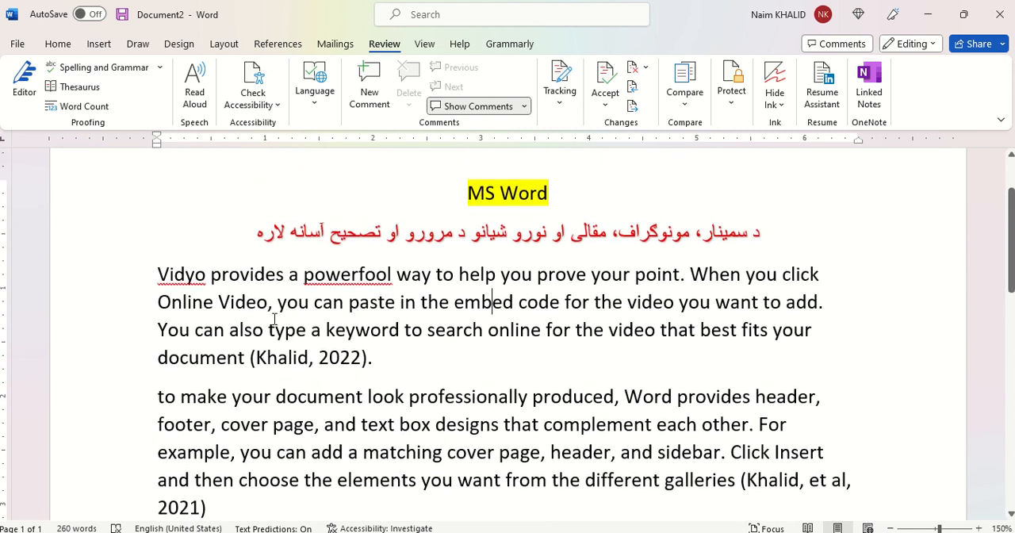
pyautogui.doubleClick(181, 274)
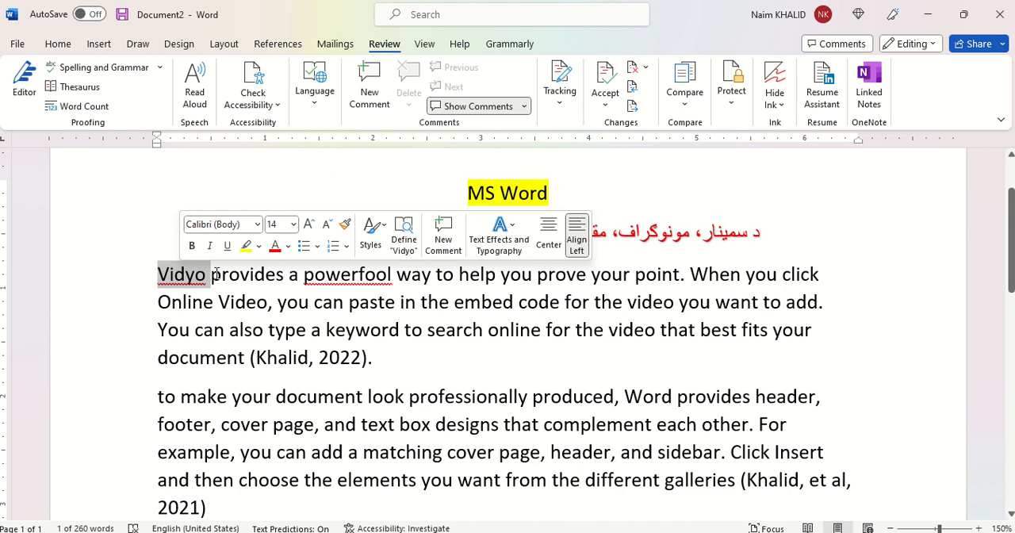
pyautogui.click(194, 302)
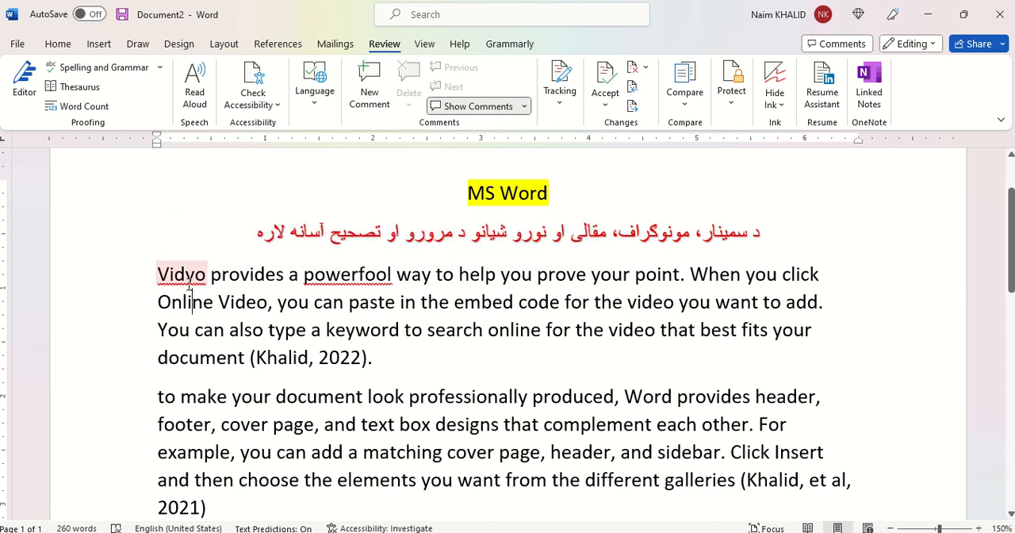
pyautogui.doubleClick(186, 278)
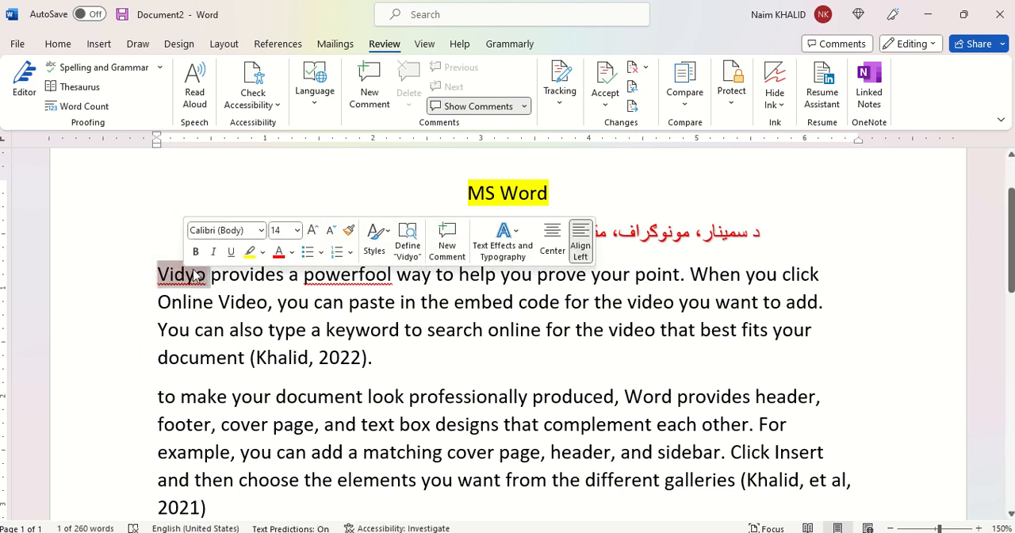
pyautogui.click(450, 252)
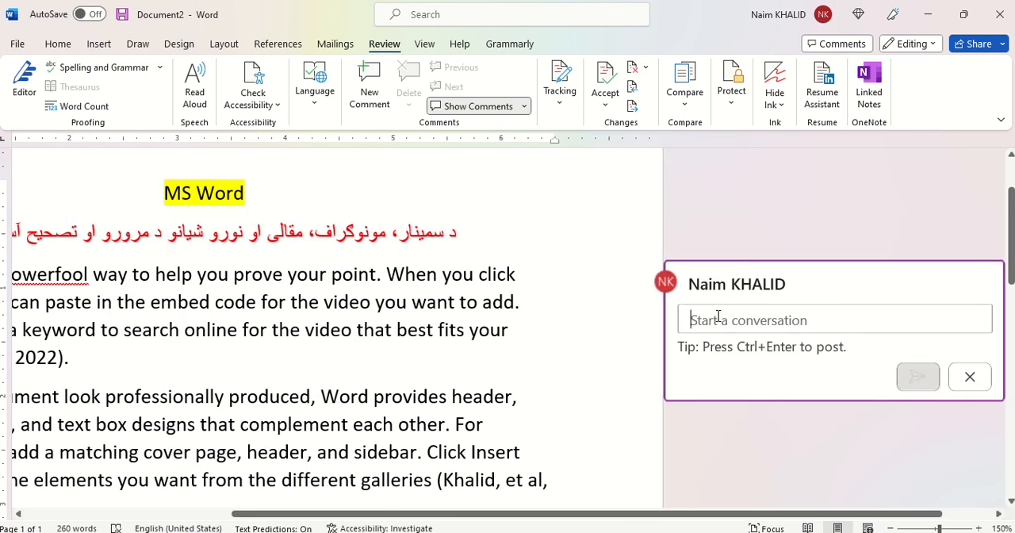
pyautogui.write('spelling m')
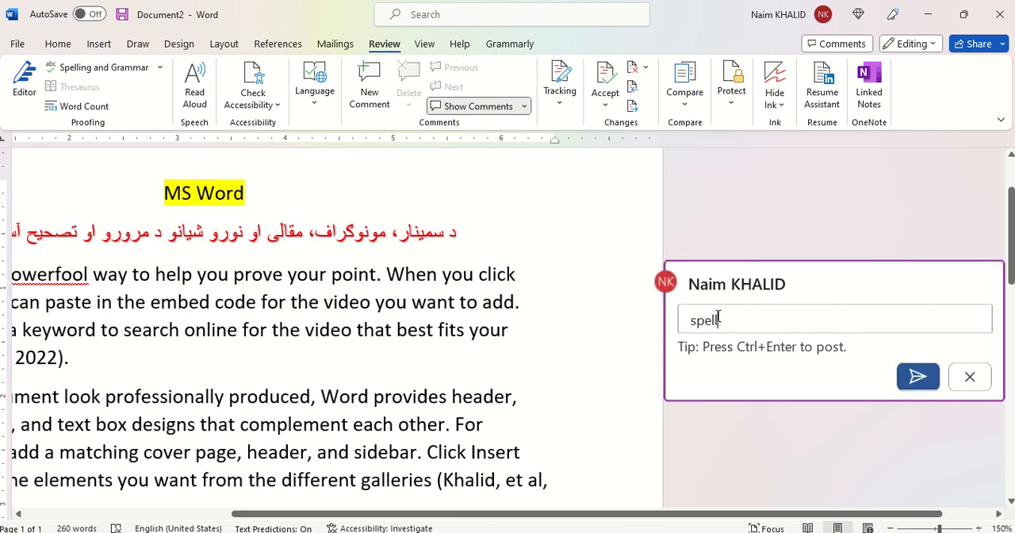
pyautogui.press('BackSpace')
pyautogui.write('error')
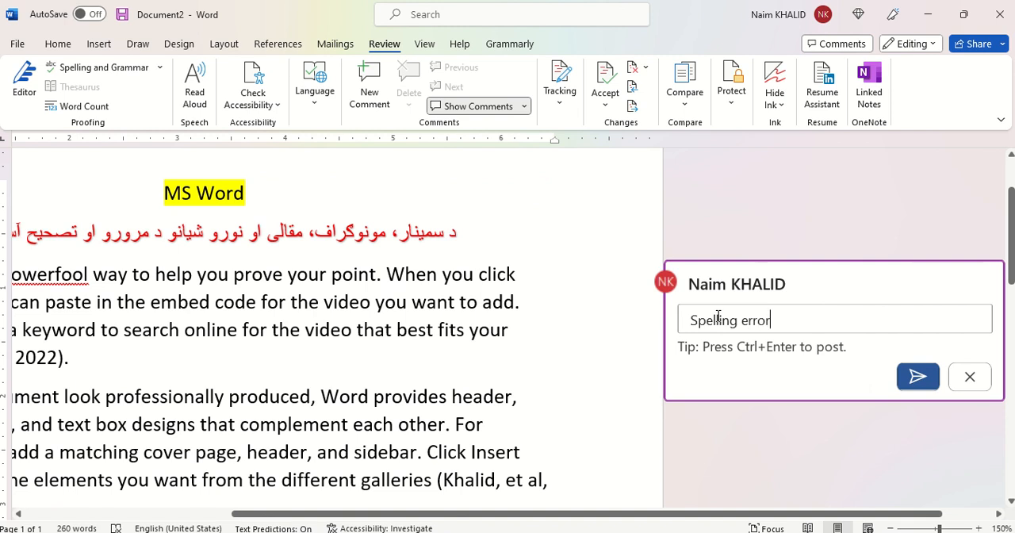
pyautogui.click(918, 379)
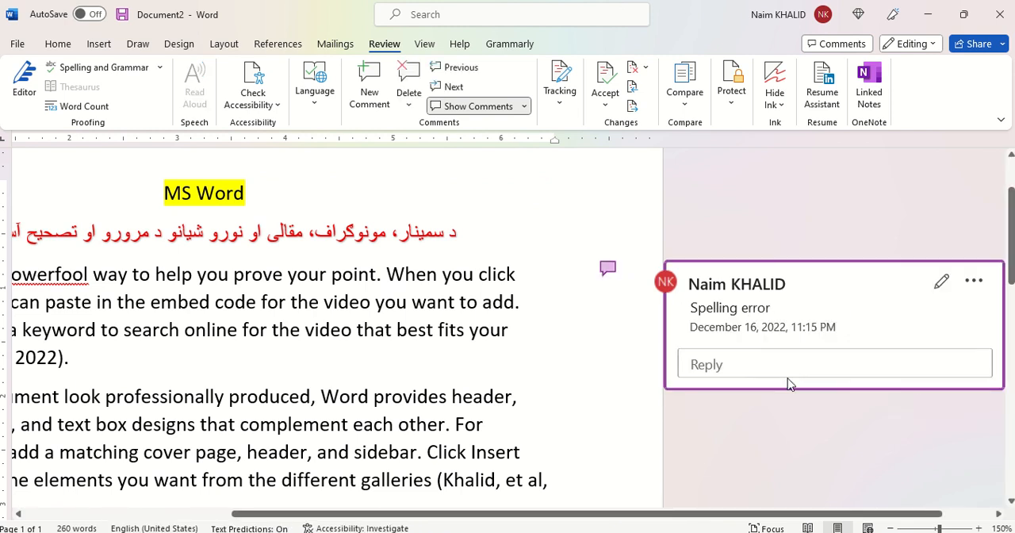
# Step: Attach a comment reading "Spelling error" to the word "powerfool" in the first paragraph and post it
pyautogui.click(436, 314)
pyautogui.rightClick(346, 275)
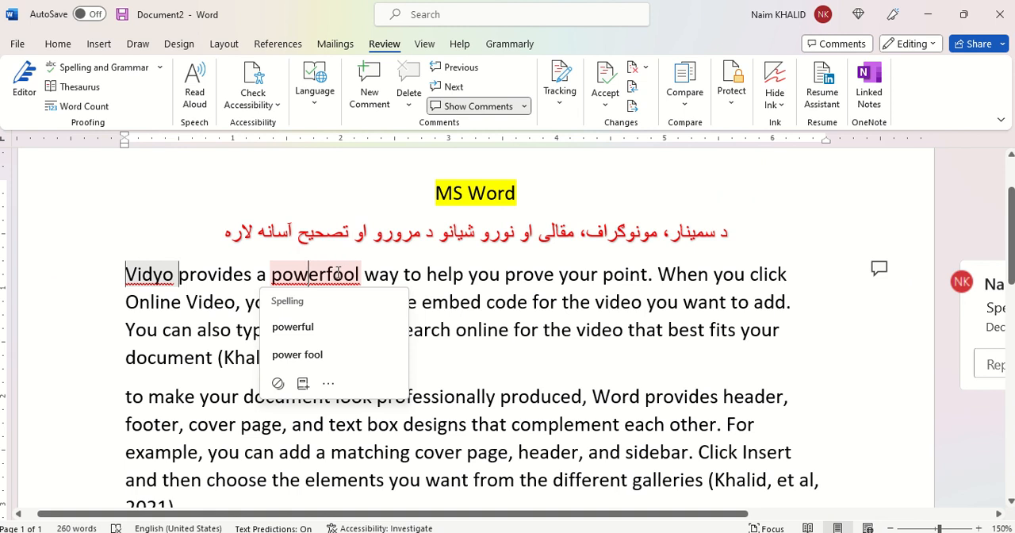
pyautogui.doubleClick(337, 273)
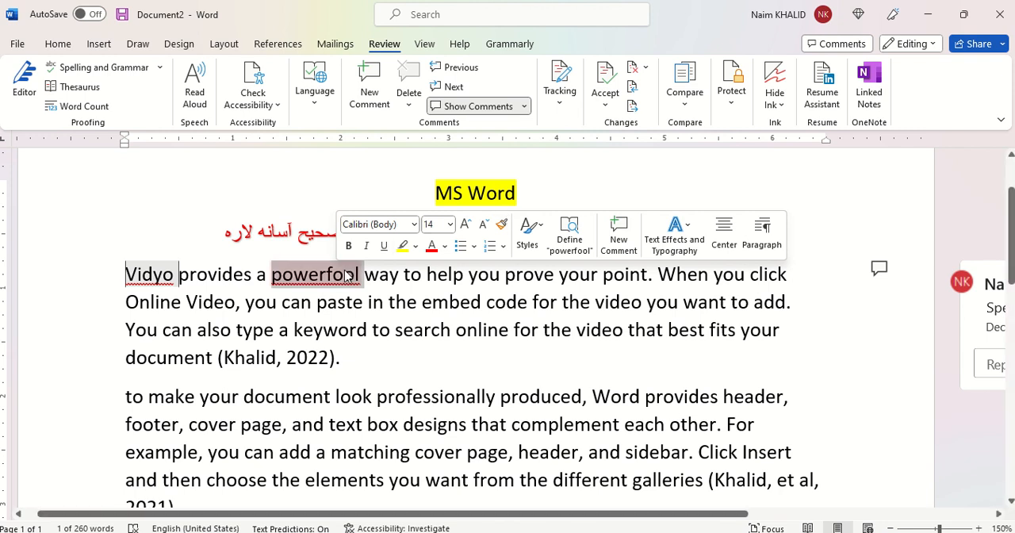
pyautogui.click(618, 244)
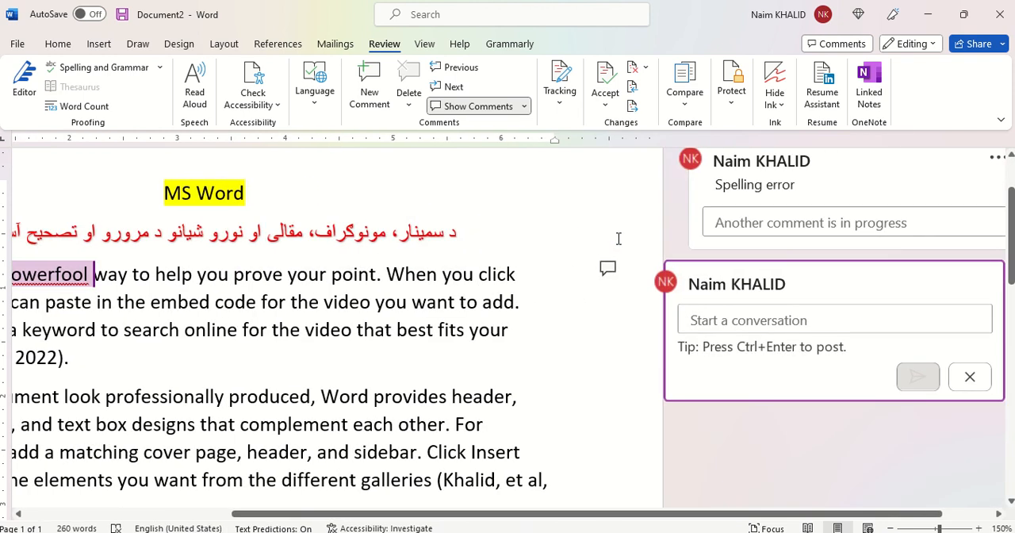
pyautogui.write('Spelling erro')
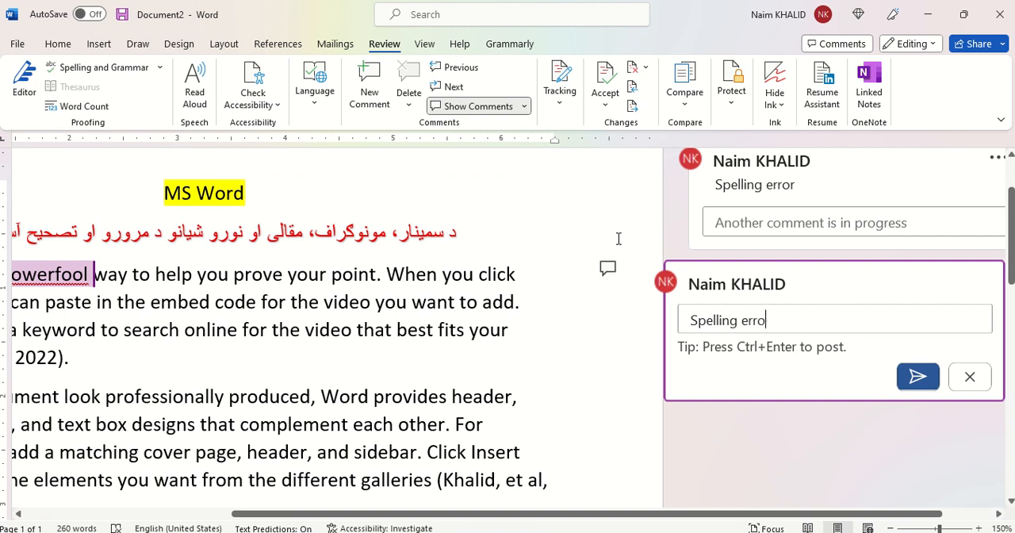
pyautogui.write('r')
pyautogui.click(916, 378)
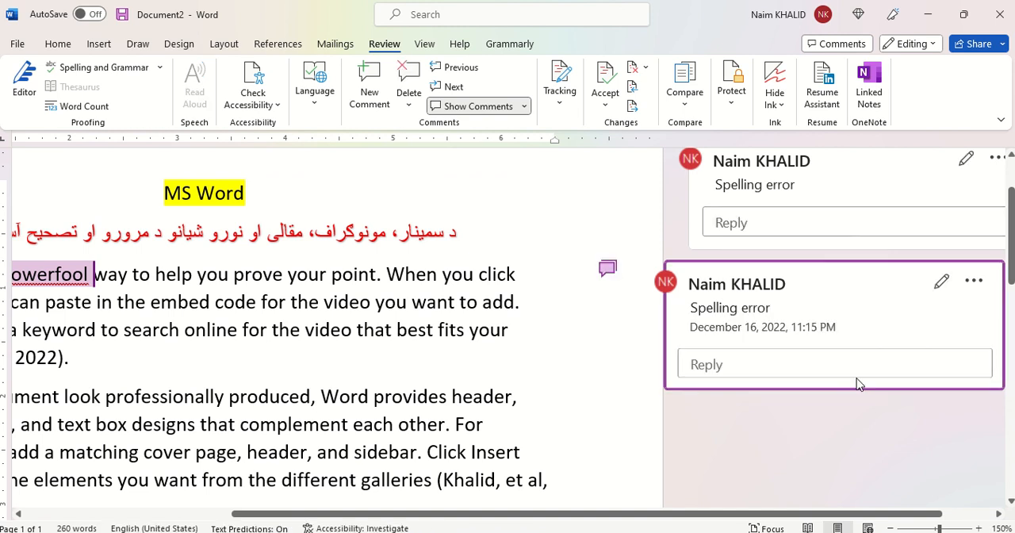
# Step: Post a comment reading "عنوان نشته" on the word "سمینار" in the red Pashto heading
pyautogui.hscroll(-3, 392, 390)
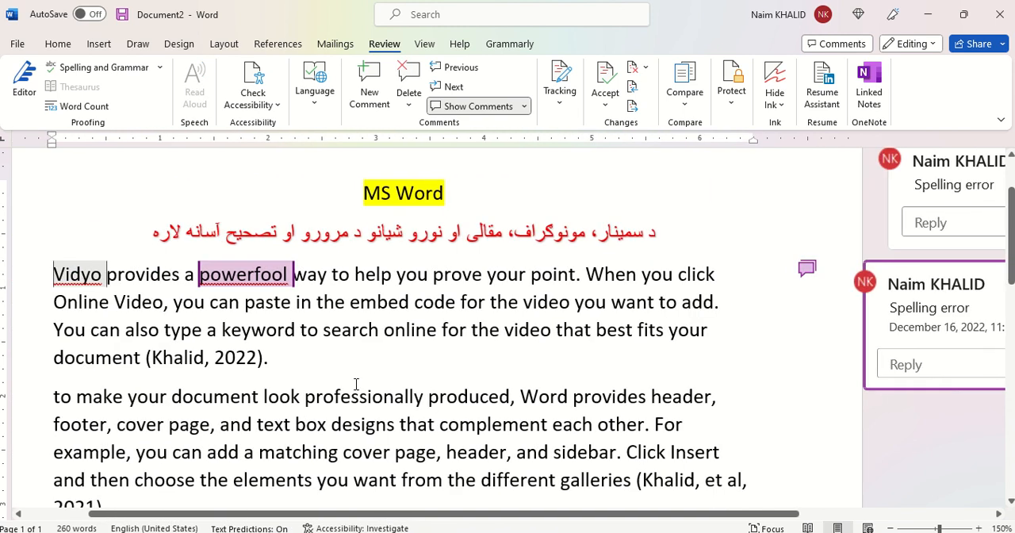
pyautogui.rightClick(49, 270)
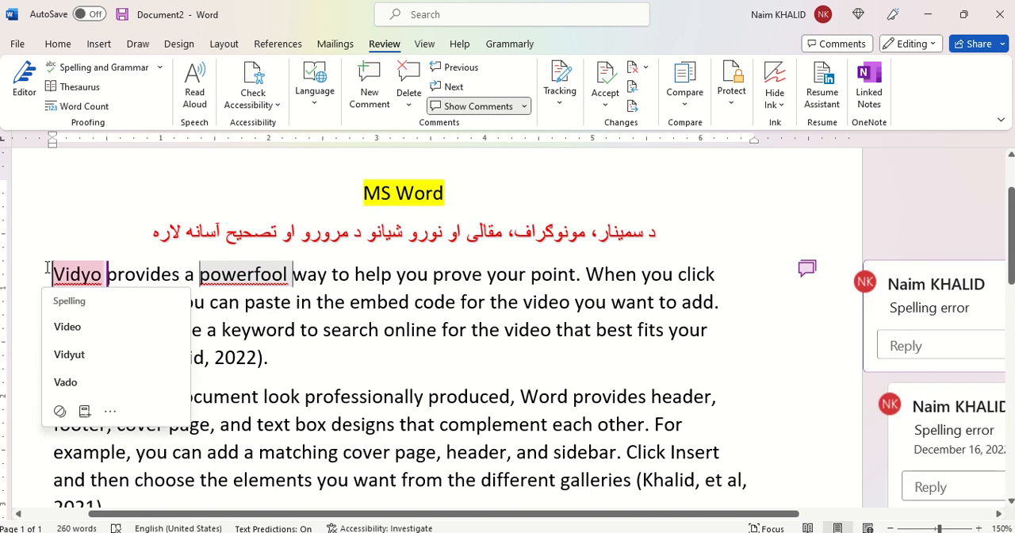
pyautogui.click(607, 234)
pyautogui.moveTo(607, 234); pyautogui.dragTo(641, 240)
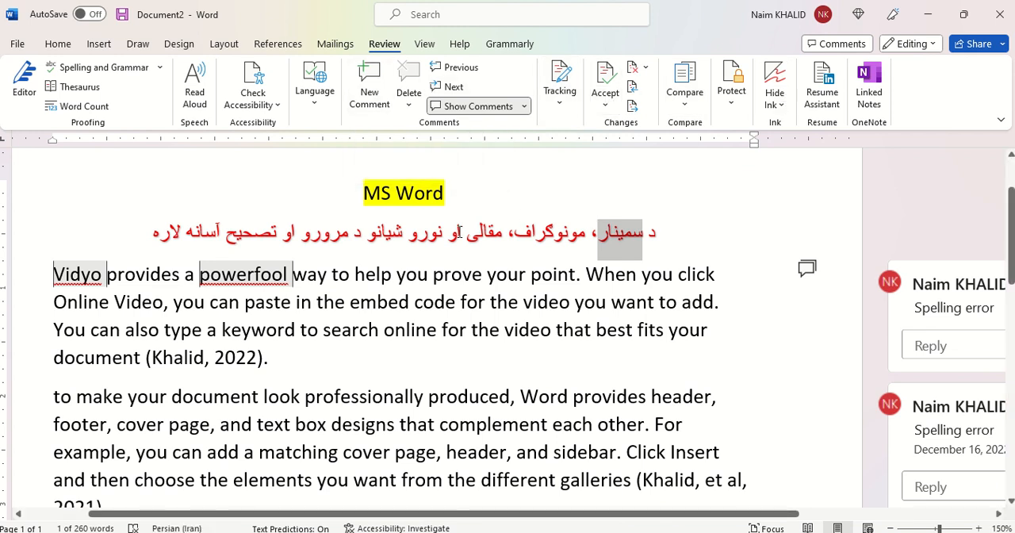
pyautogui.click(367, 81)
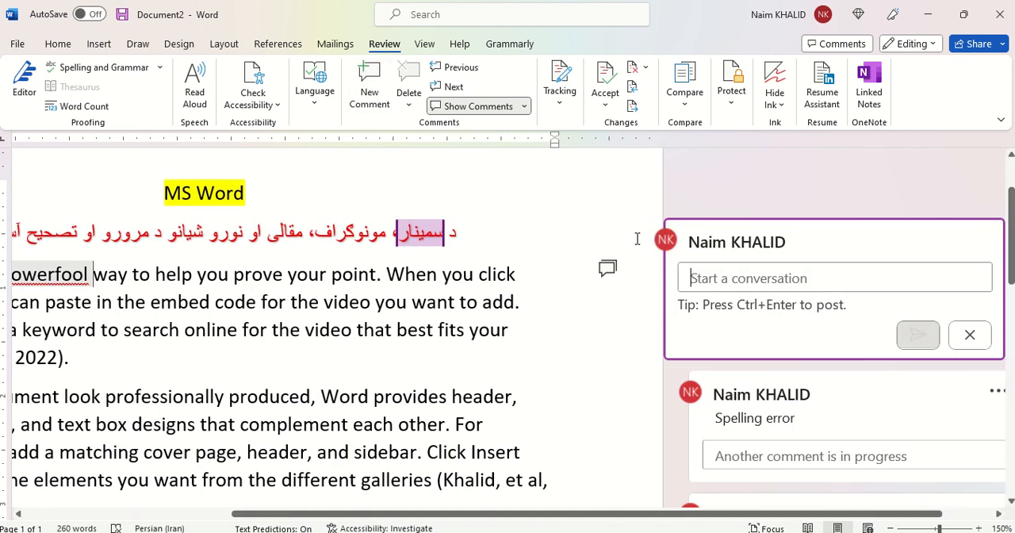
pyautogui.write('عنوان نش')
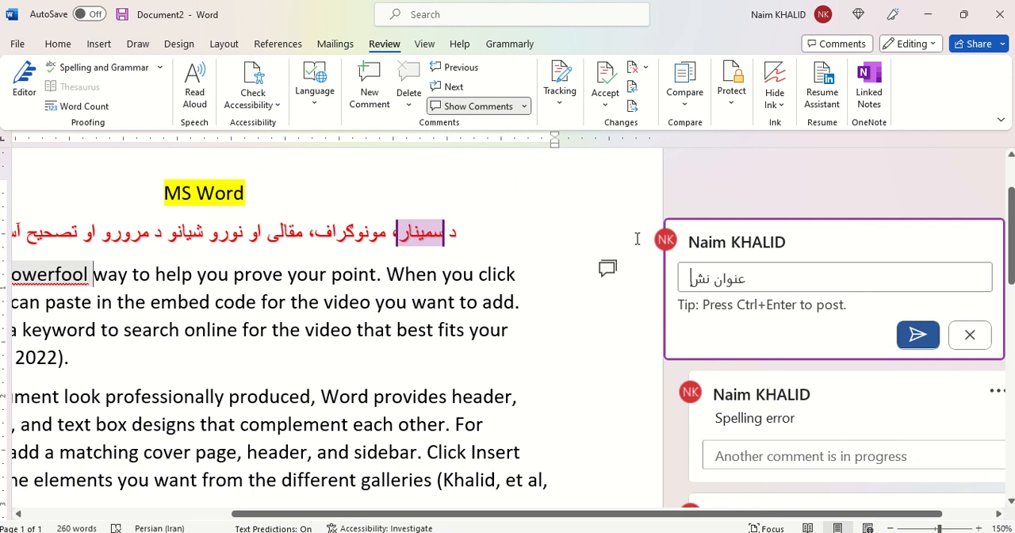
pyautogui.write('ته')
pyautogui.click(920, 337)
# Step: Post a comment reading "د صفحه شمیره نشته" on the word "device" at the end of the last paragraph
pyautogui.scroll(-5, 493, 420)
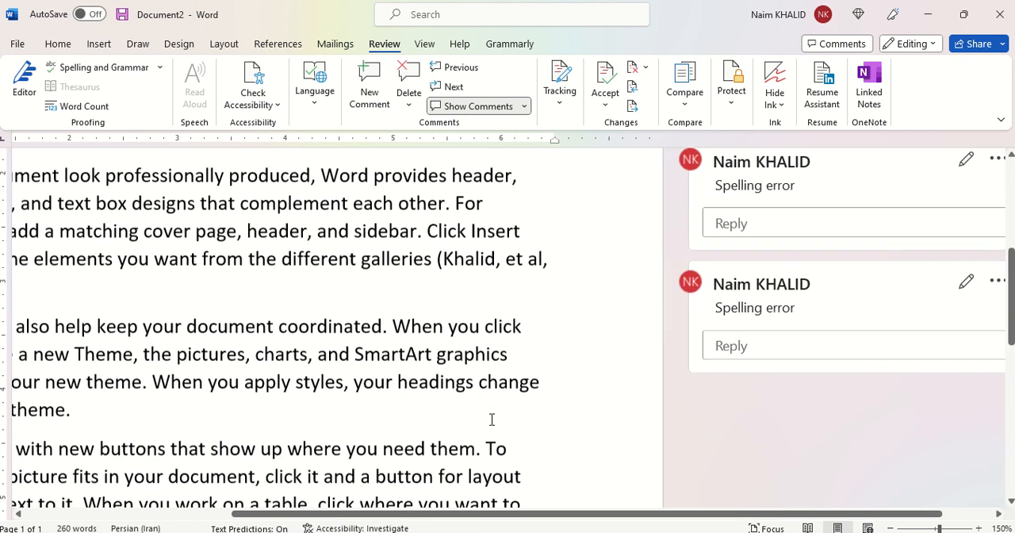
pyautogui.scroll(-5, 492, 420)
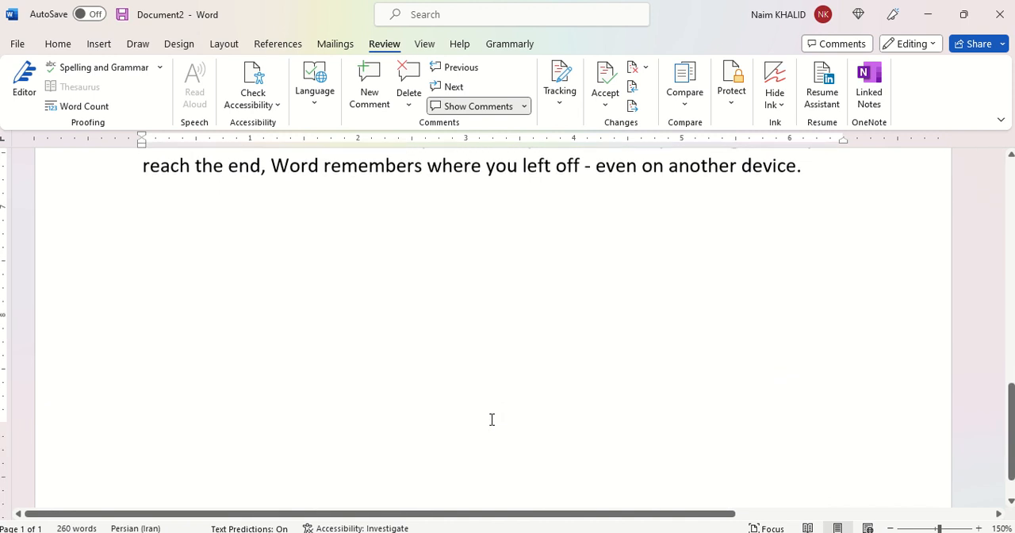
pyautogui.scroll(2, 492, 419)
pyautogui.scroll(1, 492, 420)
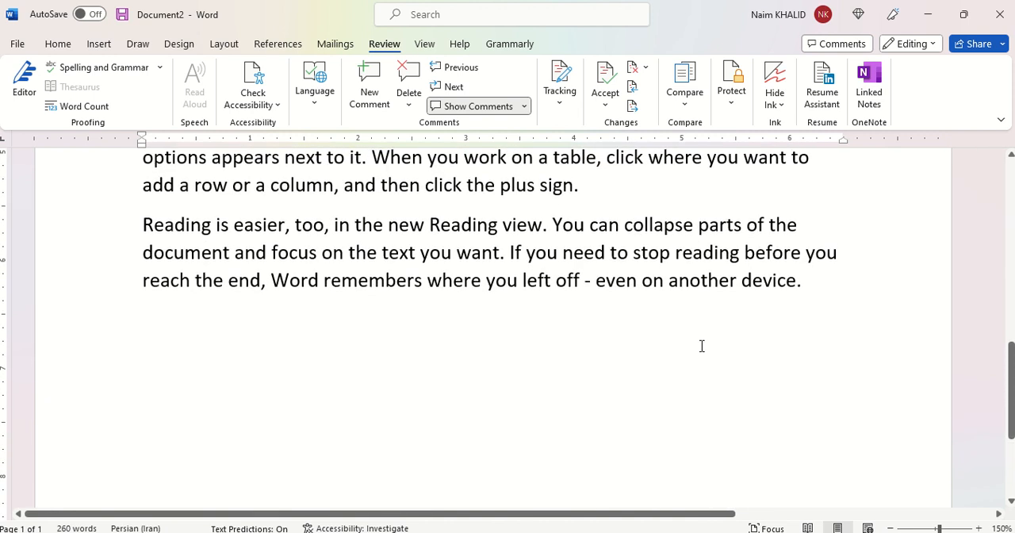
pyautogui.doubleClick(766, 278)
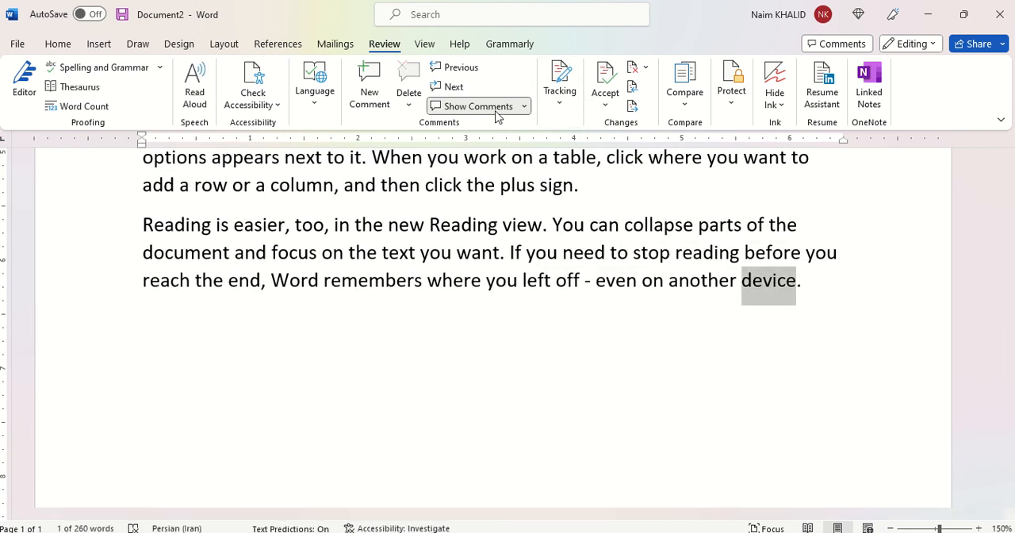
pyautogui.click(371, 79)
pyautogui.write('د ص')
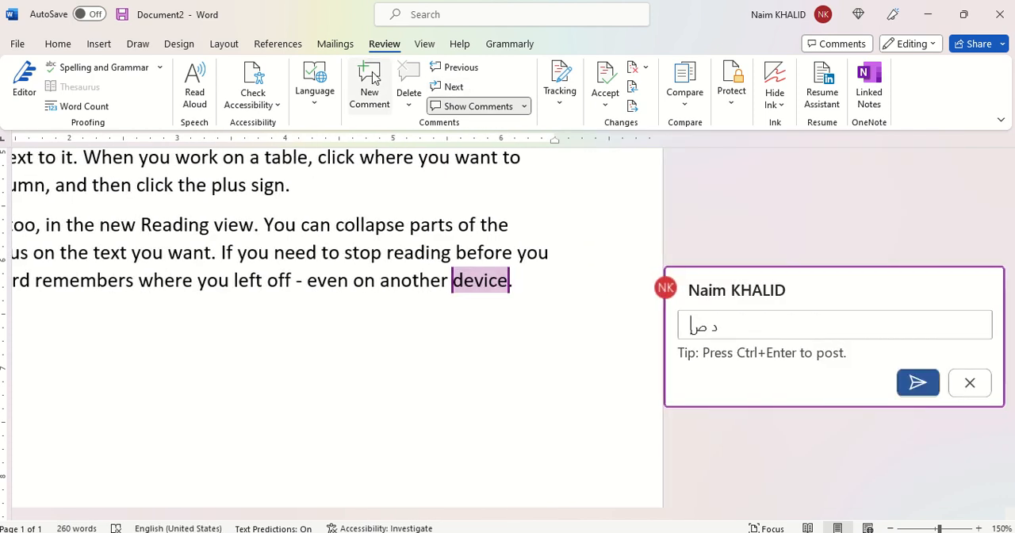
pyautogui.write('فحه نمیره نشته')
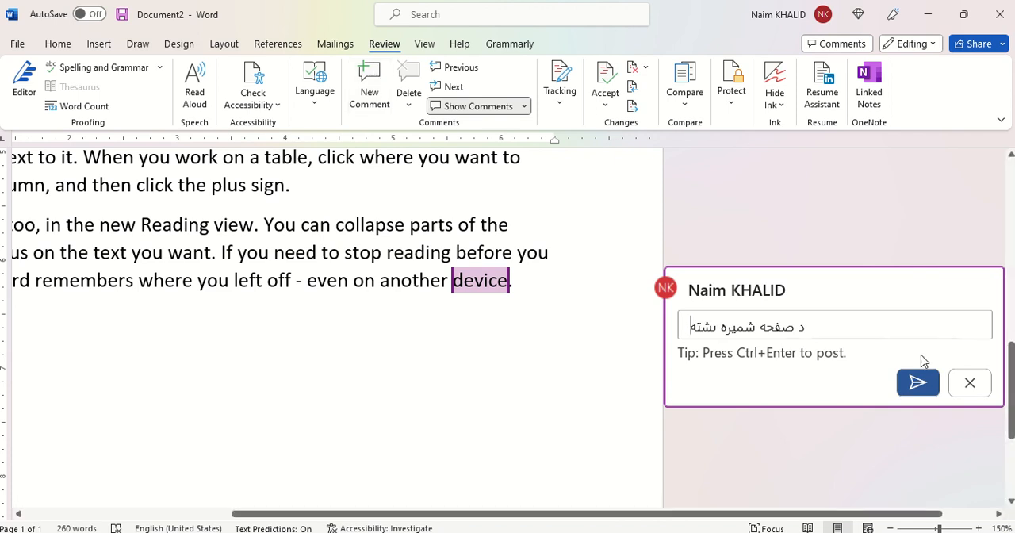
pyautogui.click(919, 383)
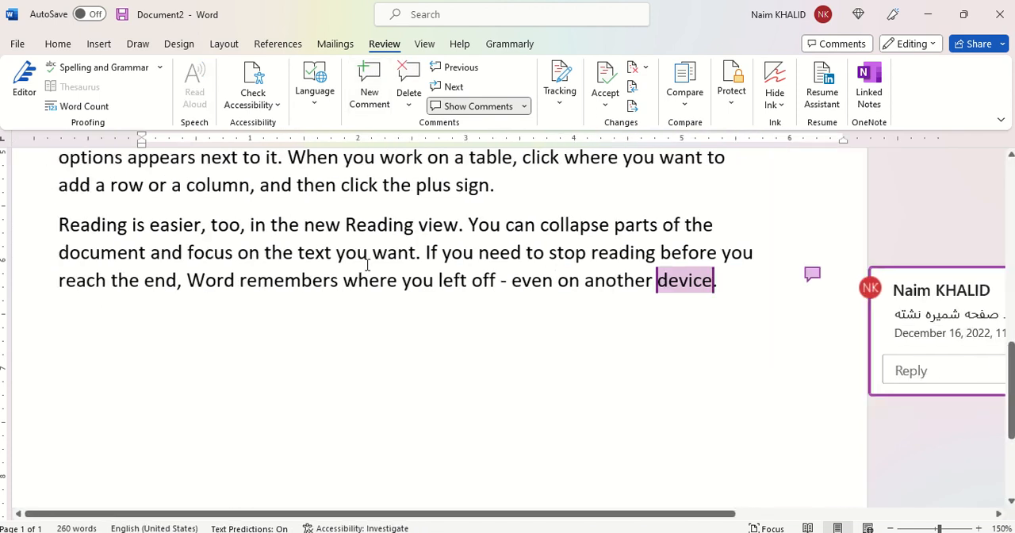
# Step: Examine the in-text citation closing the first paragraph and check the end of the document after the last paragraph
pyautogui.scroll(4, 367, 265)
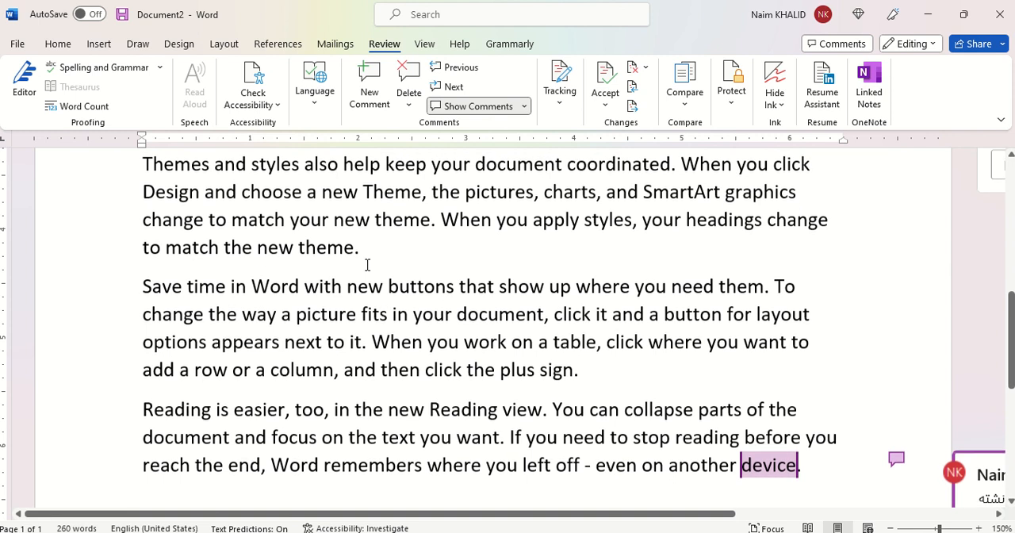
pyautogui.scroll(1, 367, 265)
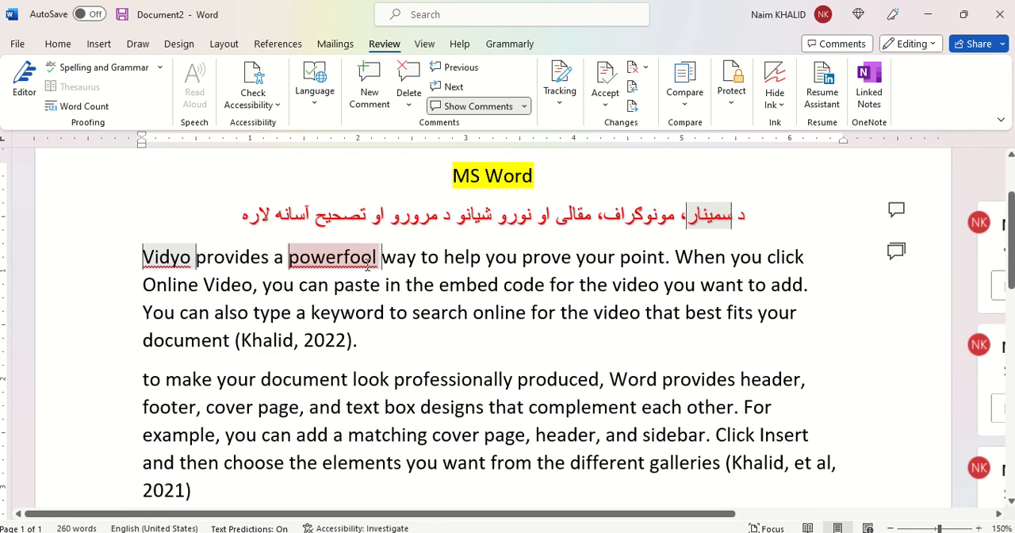
pyautogui.click(263, 348)
pyautogui.scroll(-5, 374, 382)
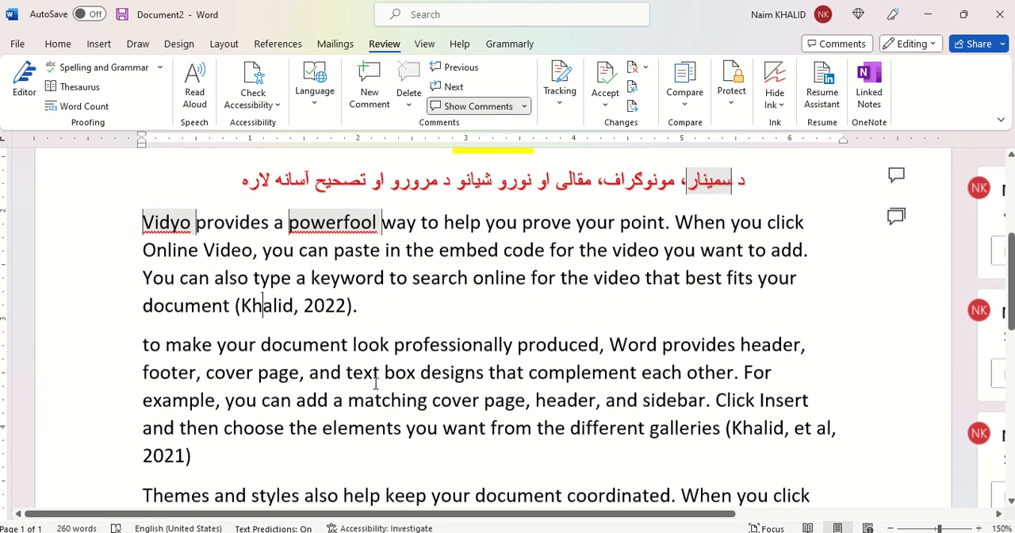
pyautogui.scroll(3, 333, 226)
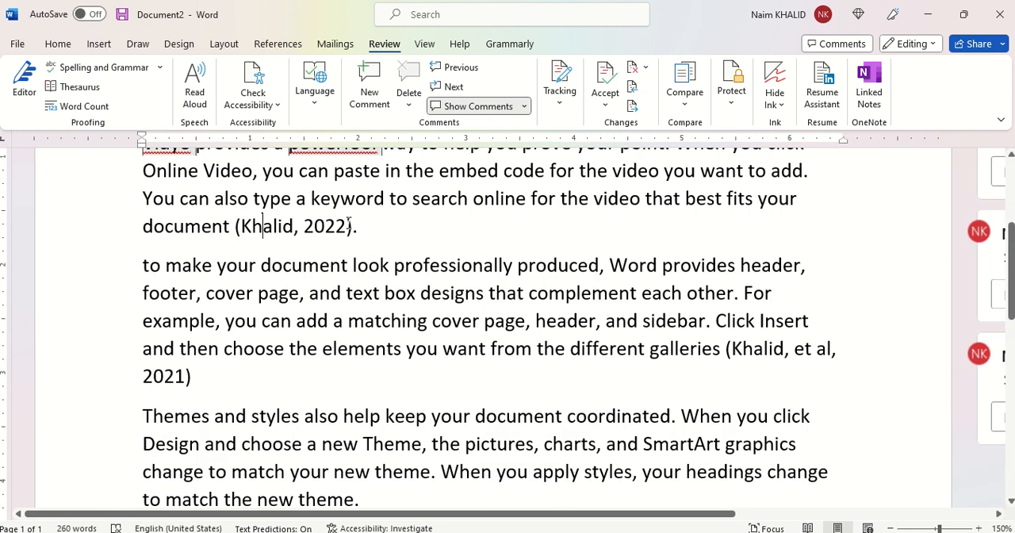
pyautogui.moveTo(346, 226); pyautogui.dragTo(241, 226)
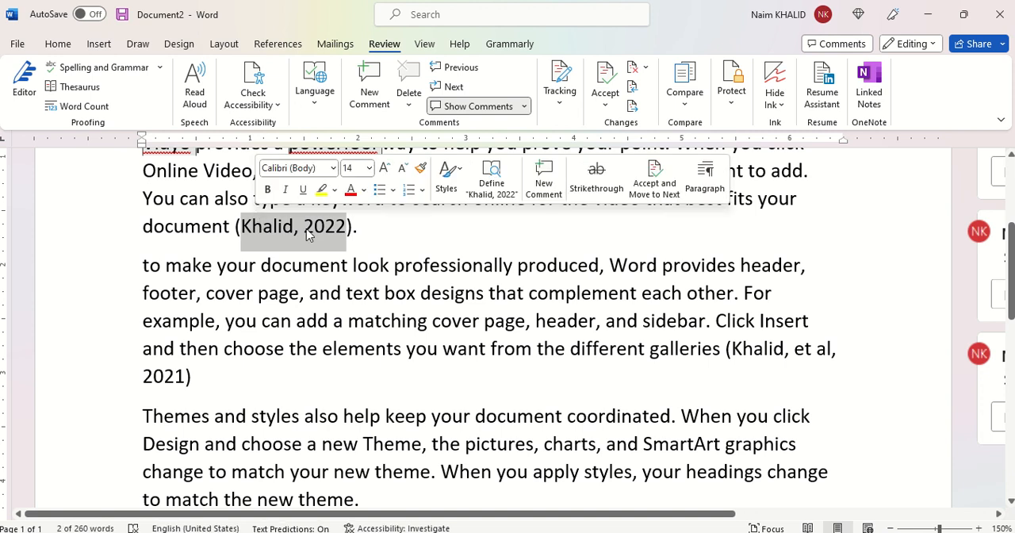
pyautogui.scroll(-10, 354, 275)
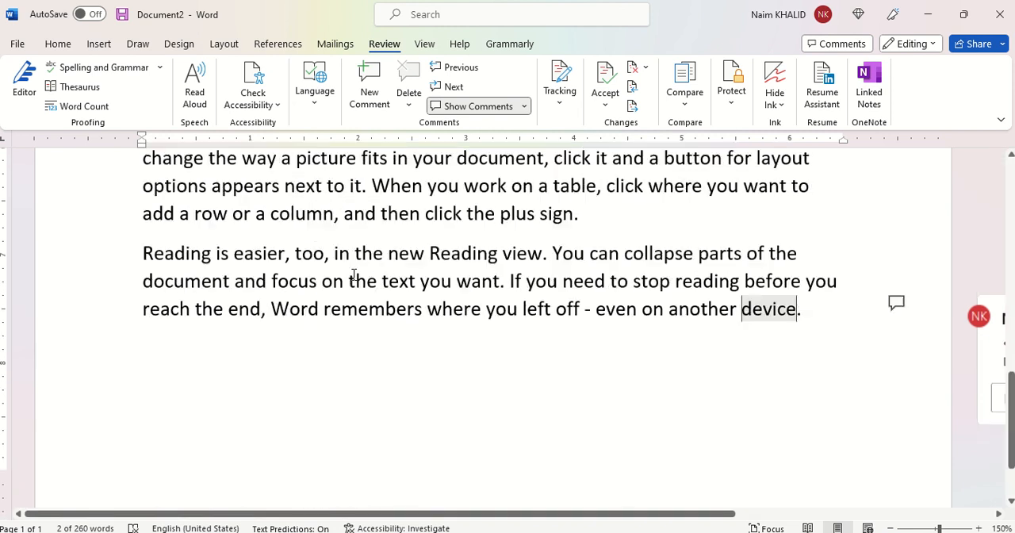
pyautogui.scroll(-3, 354, 275)
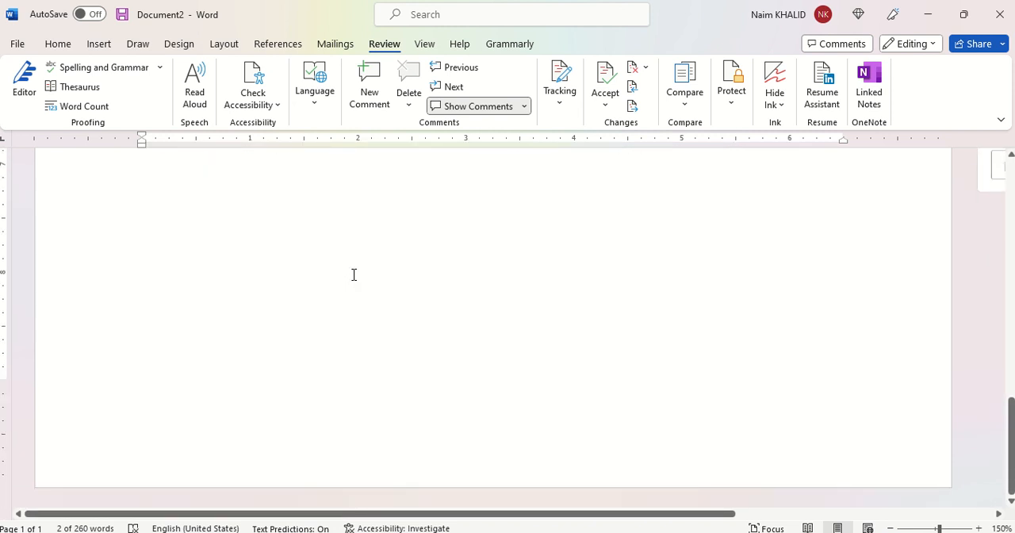
# Step: Post a comment reading "ماخذونه نشته" on the selected in-text citation that closes the first paragraph
pyautogui.scroll(4, 354, 274)
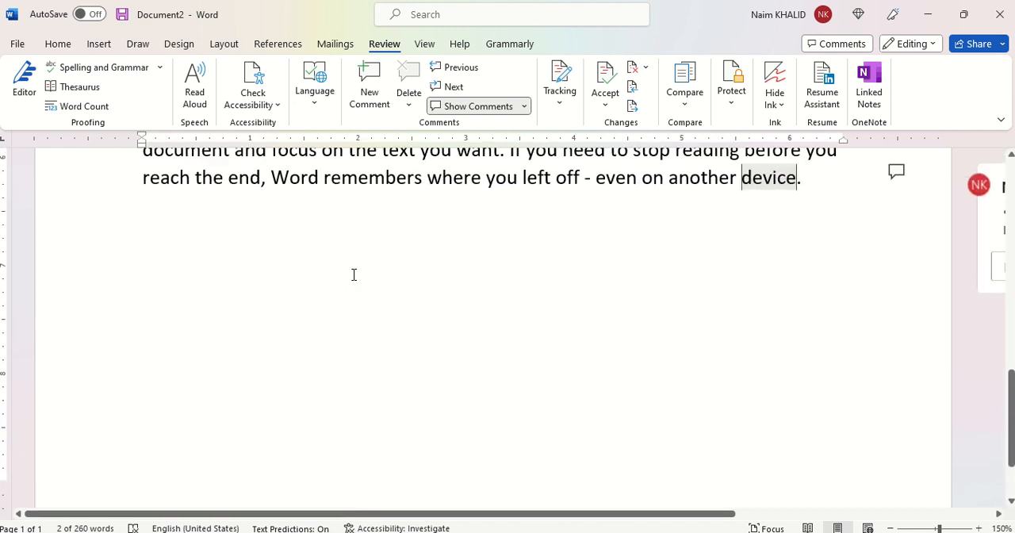
pyautogui.scroll(6, 353, 274)
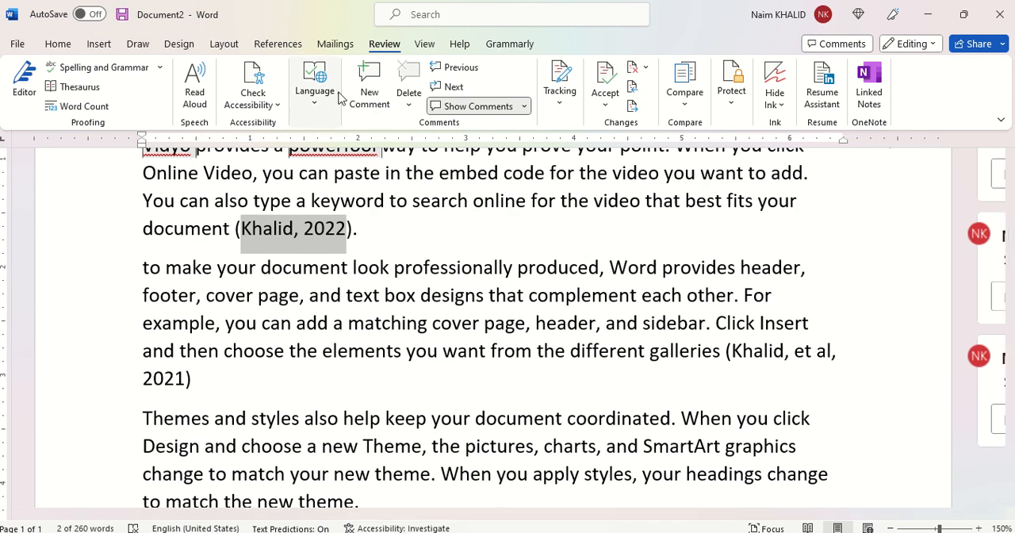
pyautogui.click(379, 83)
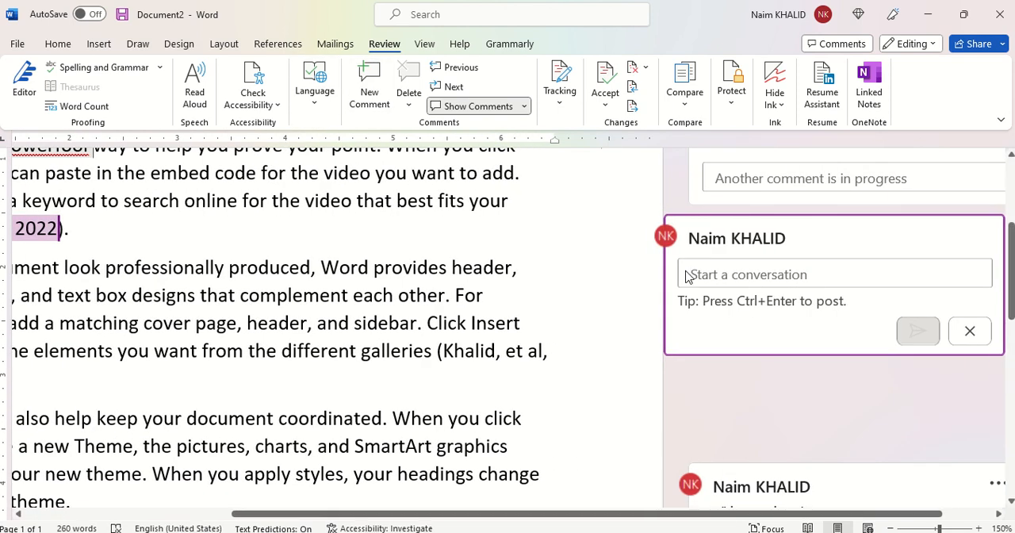
pyautogui.write('هف')
pyautogui.press('BackSpace')
pyautogui.press('BackSpace')
pyautogui.write('هماخذونه نشته')
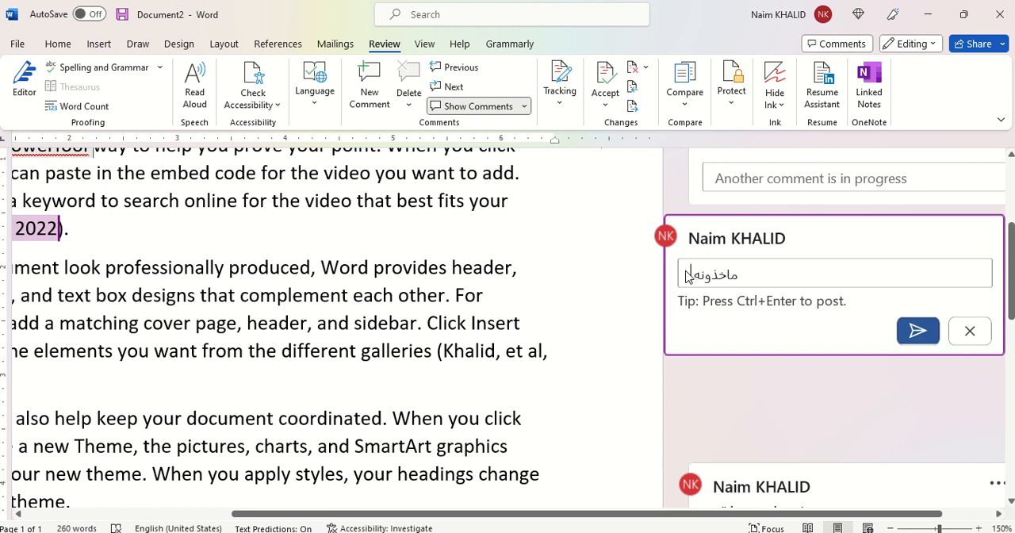
pyautogui.click(918, 331)
# Step: Examine the posted comments alongside the text they refer to, from the last paragraph back up to the heading
pyautogui.scroll(-1, 381, 361)
pyautogui.scroll(-2, 380, 365)
pyautogui.hscroll(-3, 381, 365)
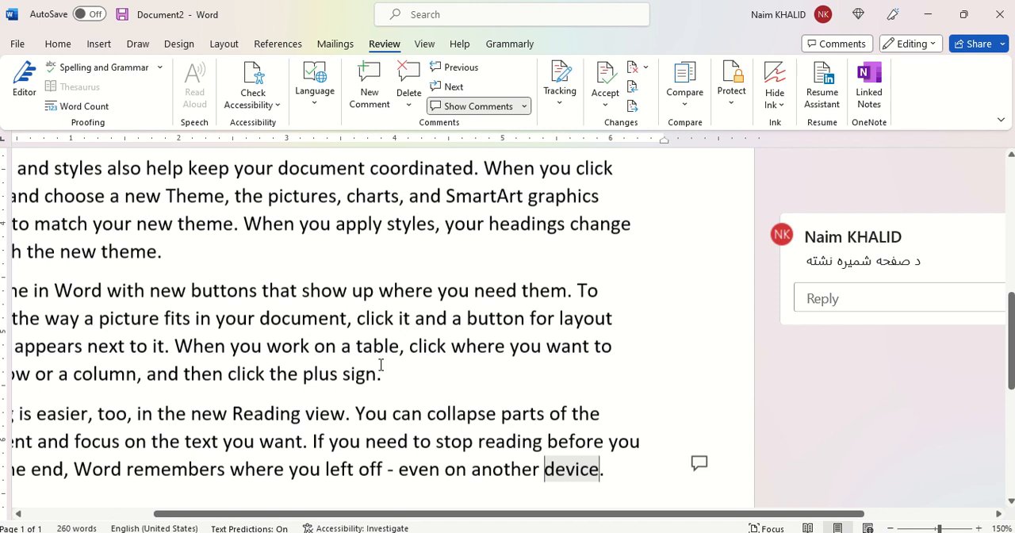
pyautogui.scroll(-5, 381, 365)
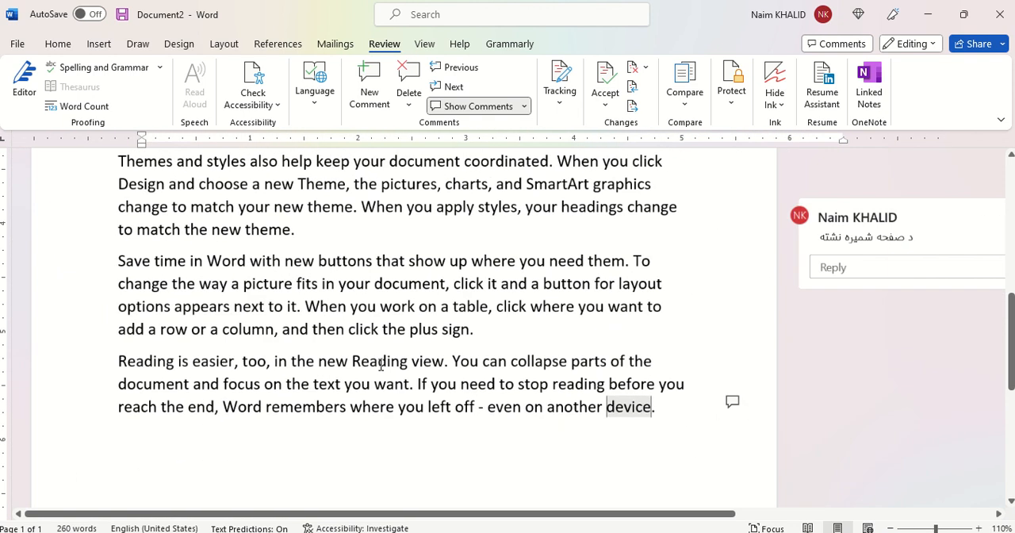
pyautogui.scroll(2, 381, 364)
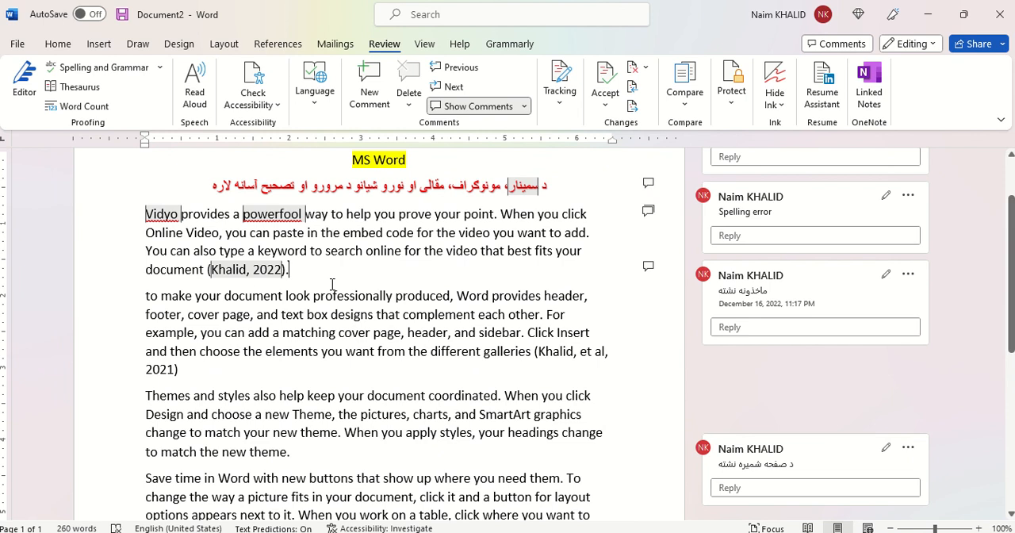
pyautogui.scroll(2, 333, 284)
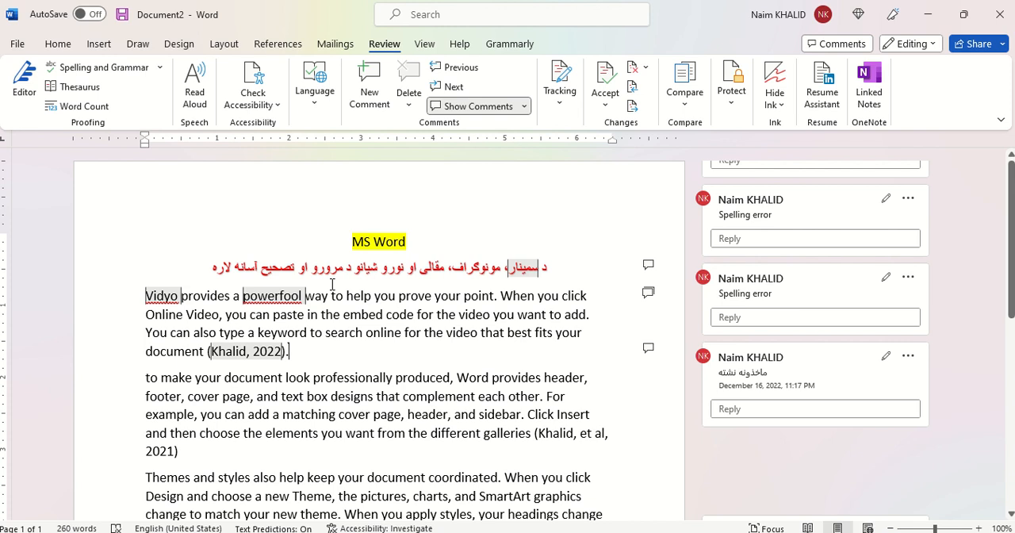
pyautogui.click(760, 370)
pyautogui.scroll(-2, 757, 366)
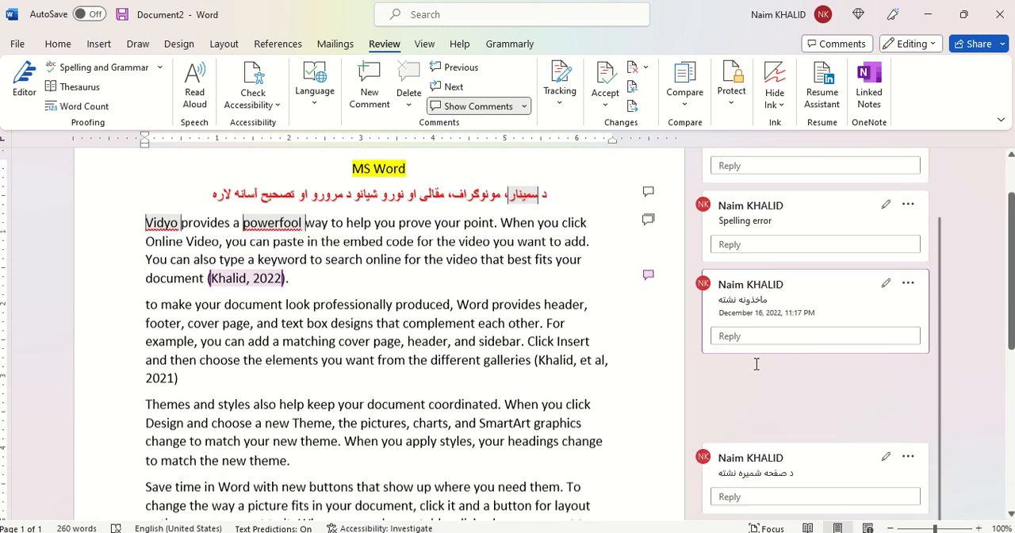
pyautogui.click(565, 317)
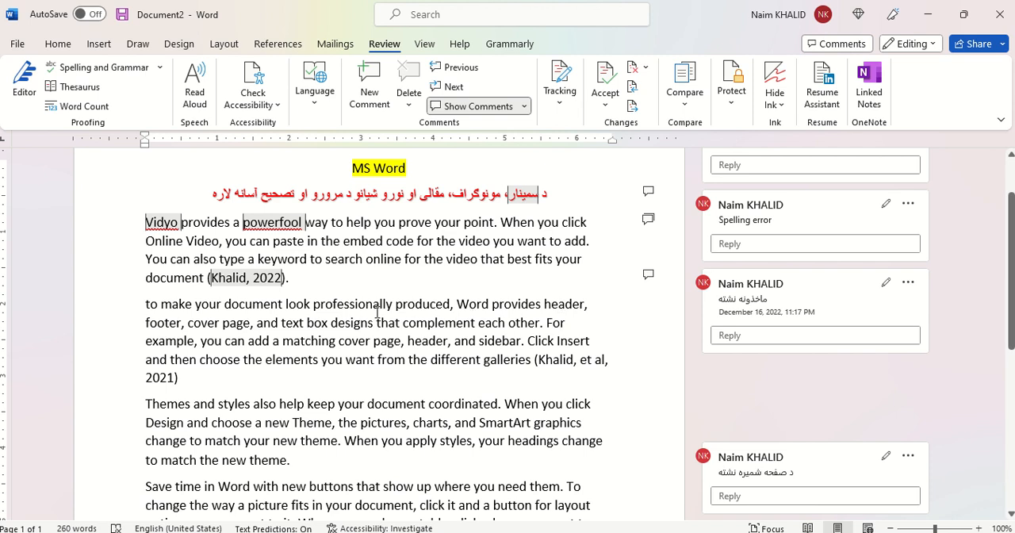
pyautogui.scroll(1, 322, 201)
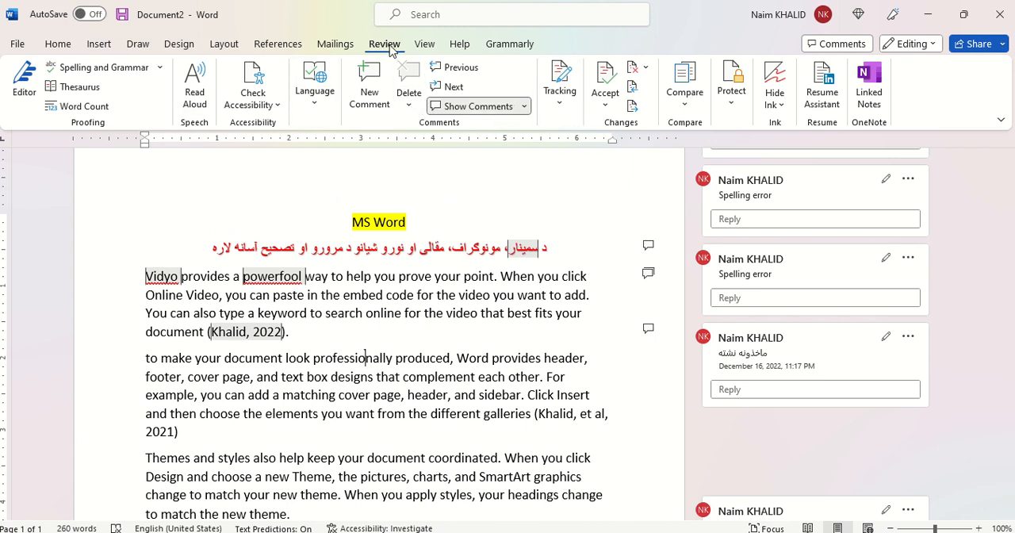
# Step: Turn on Track Changes for everyone and return to the document text
pyautogui.click(561, 110)
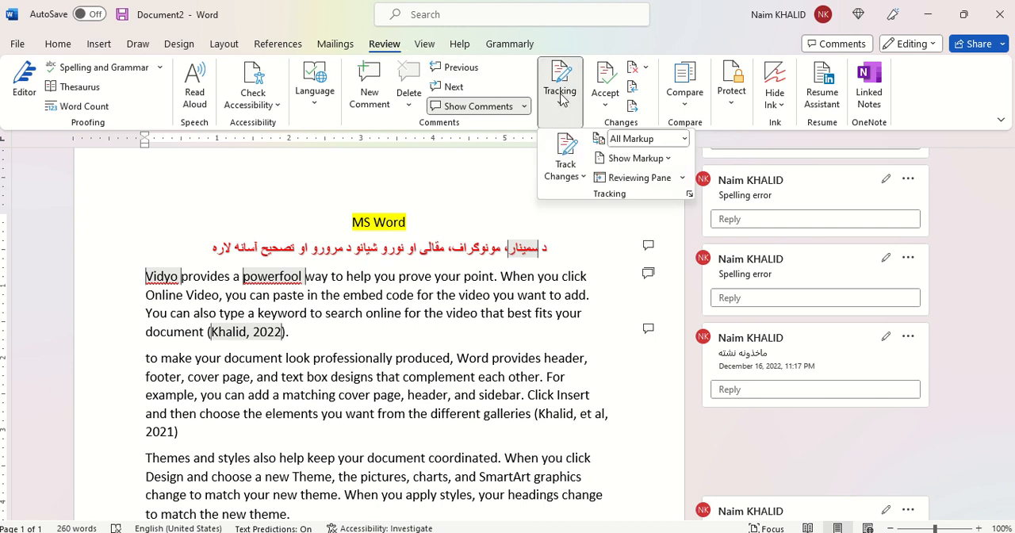
pyautogui.click(583, 177)
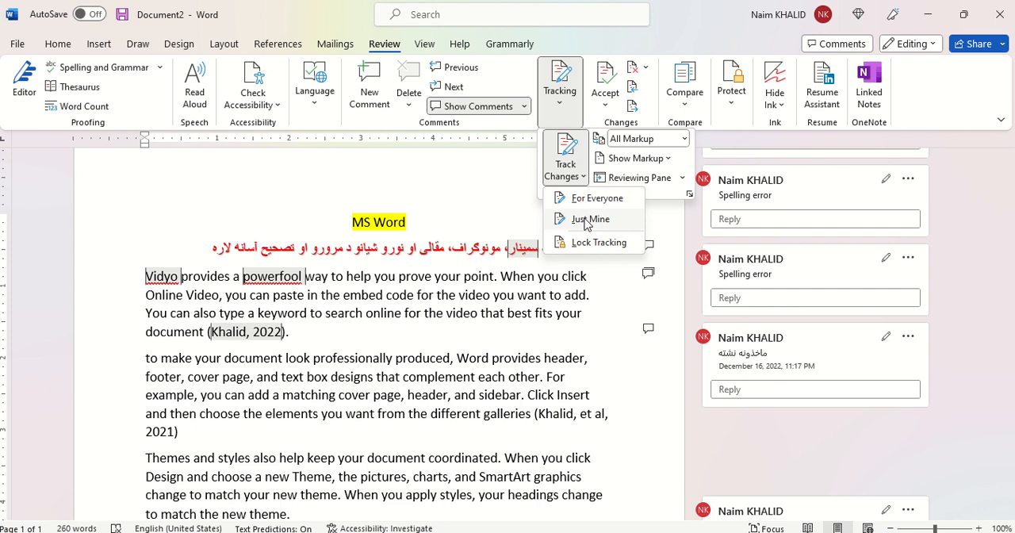
pyautogui.click(591, 200)
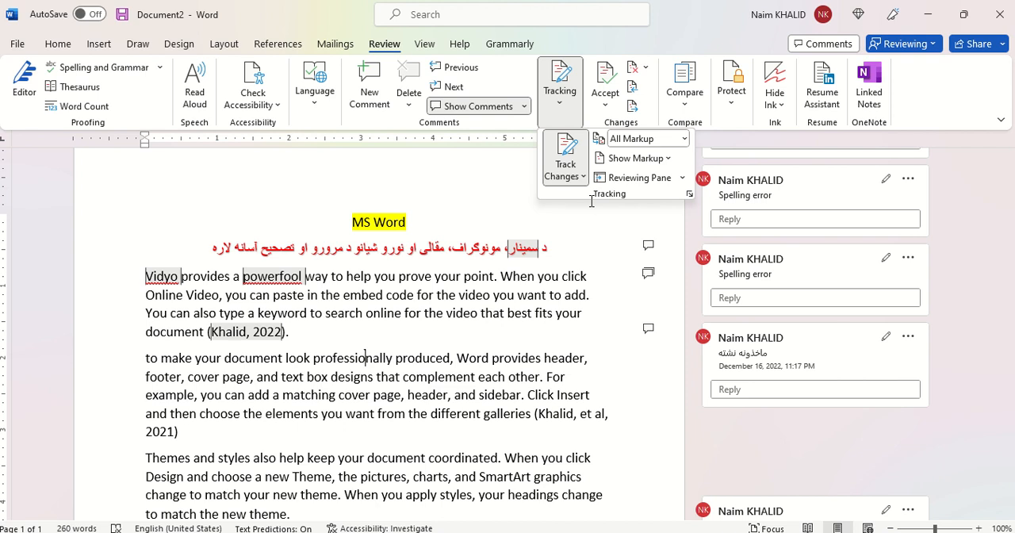
pyautogui.click(384, 381)
# Step: Delete "professionally pro" from the second paragraph and "to match your new theme" from the third paragraph
pyautogui.moveTo(360, 357); pyautogui.dragTo(413, 353)
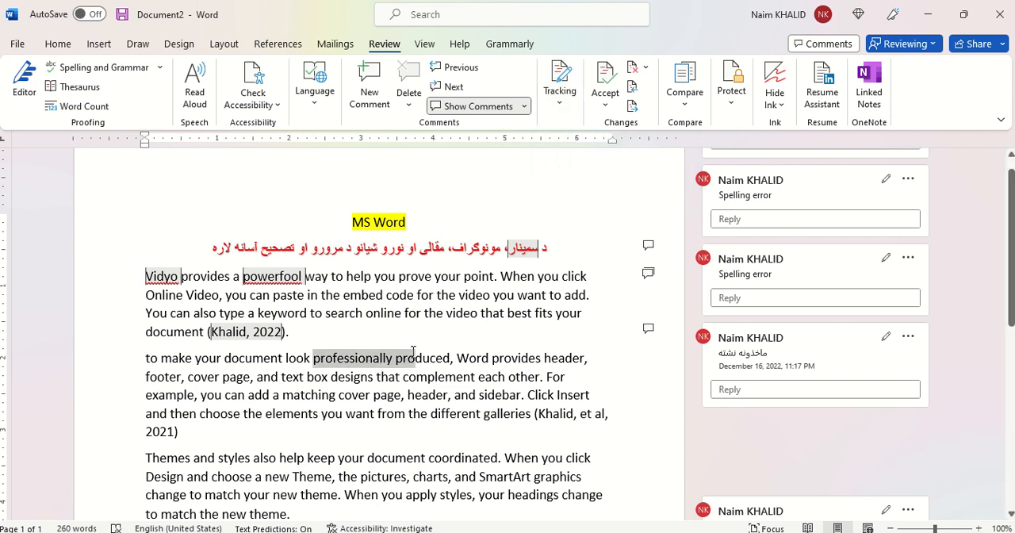
pyautogui.press('Delete')
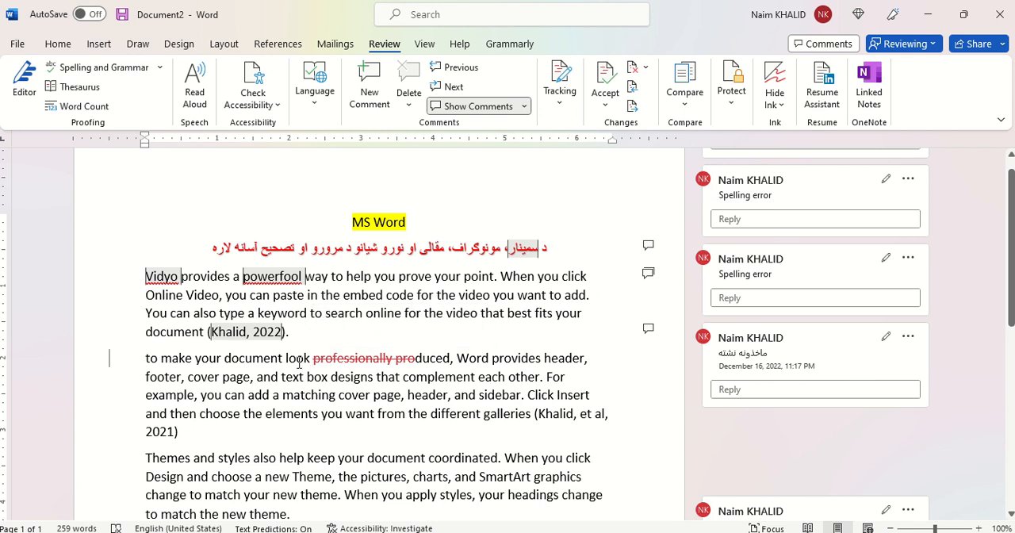
pyautogui.scroll(-3, 317, 356)
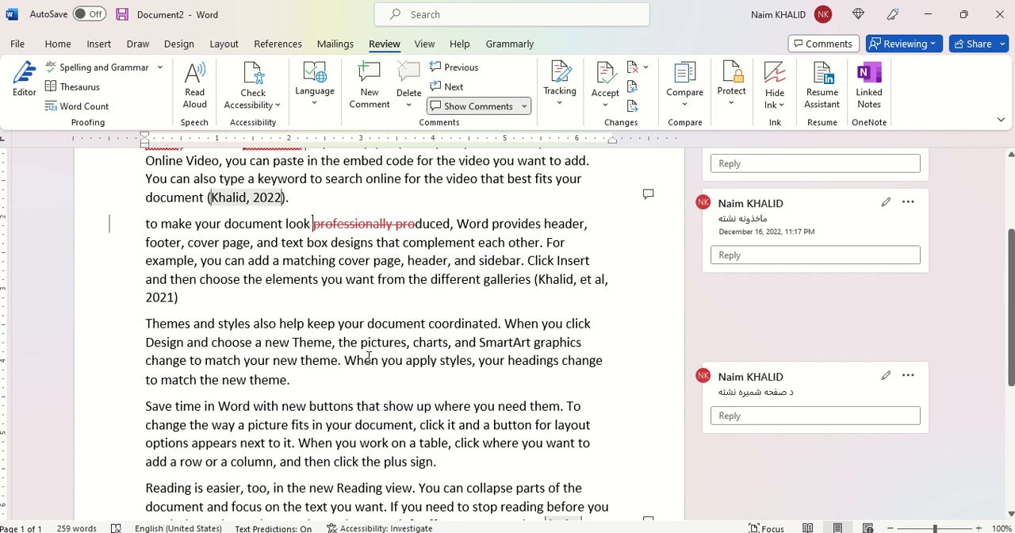
pyautogui.moveTo(203, 354); pyautogui.dragTo(339, 355)
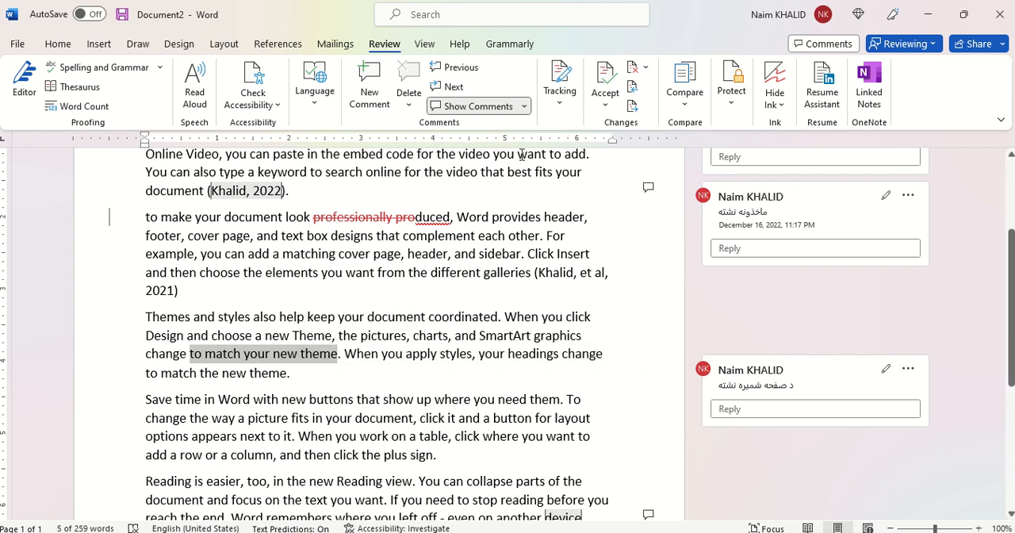
pyautogui.press('Delete')
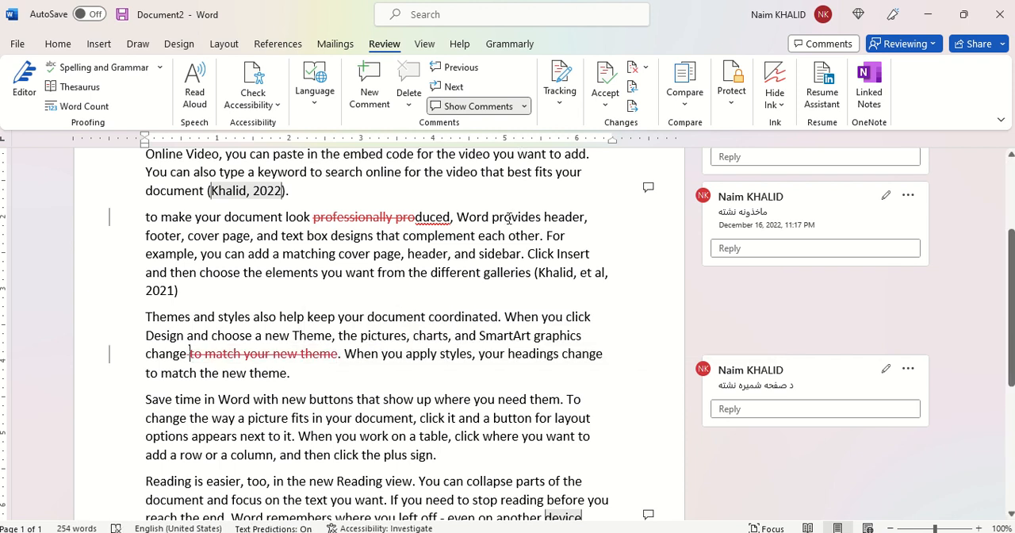
# Step: End the second paragraph with a full stop and add "It has been a beautiful year" with a bracketed author citation dated 2015
pyautogui.click(204, 287)
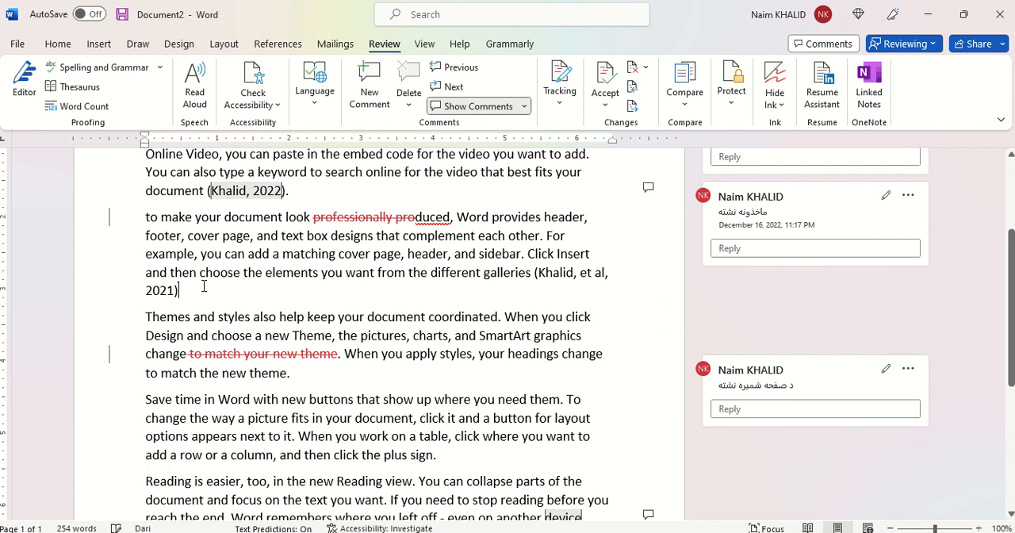
pyautogui.write('.')
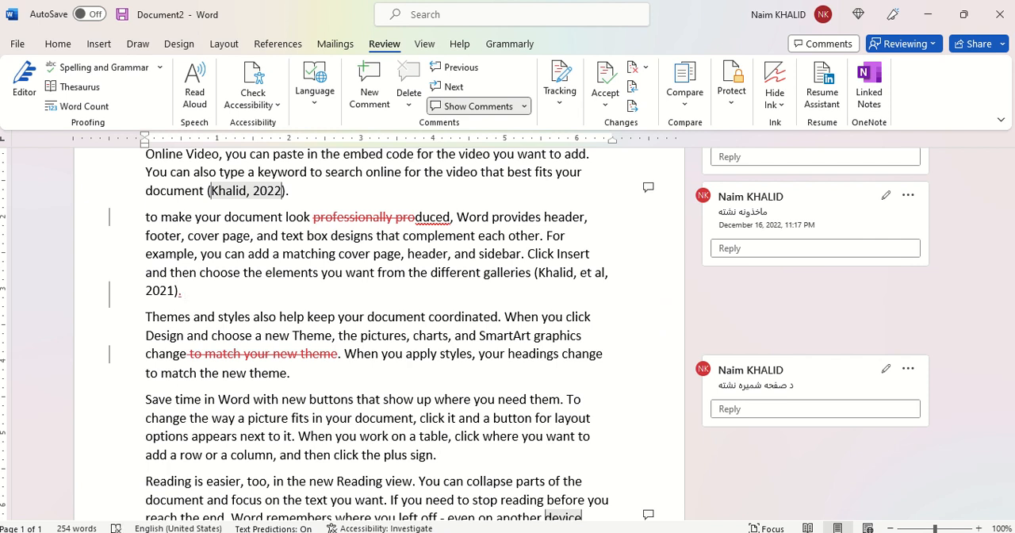
pyautogui.write(' It has be')
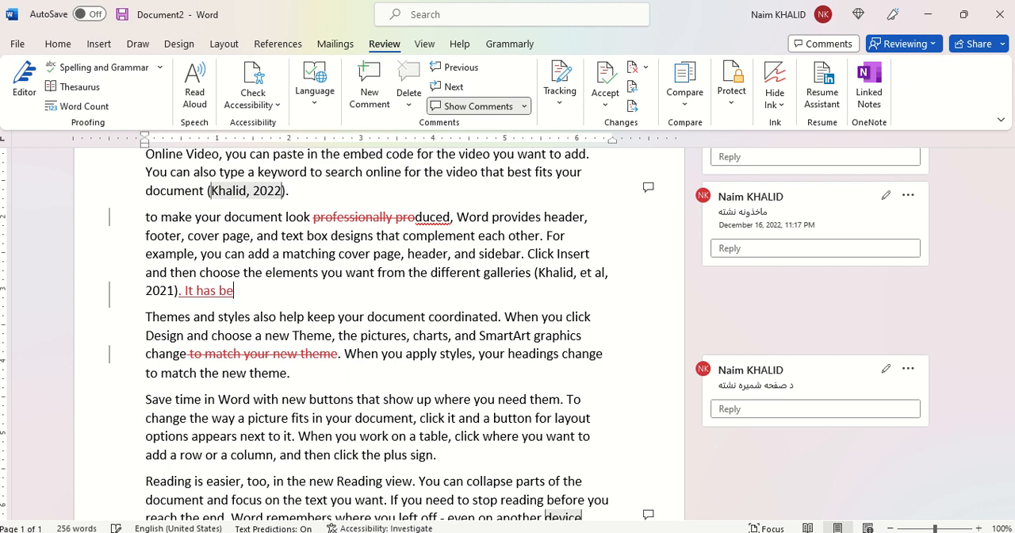
pyautogui.write('en a beautiful')
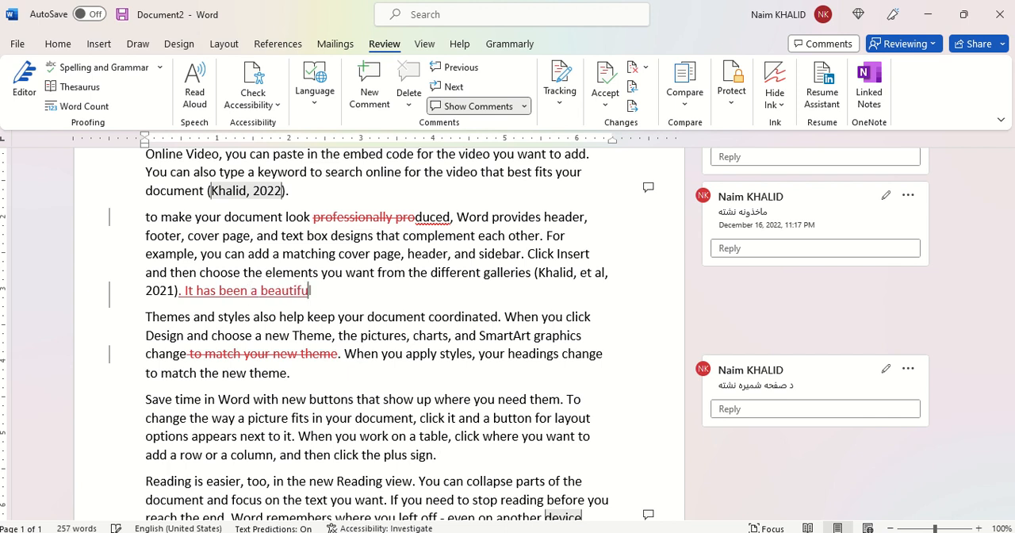
pyautogui.write(' year.')
pyautogui.press('BackSpace')
pyautogui.write('(Khalid, 2015')
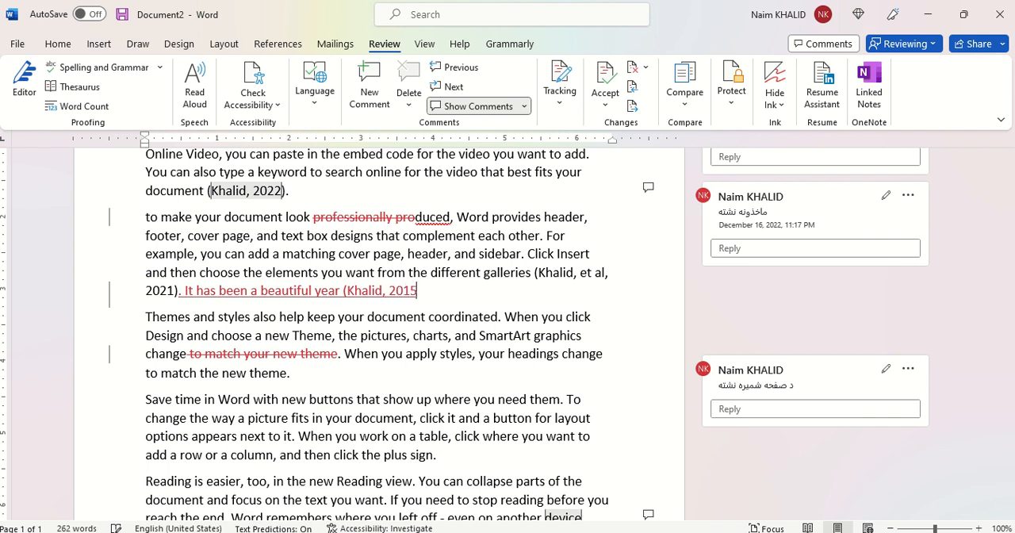
pyautogui.write(').')
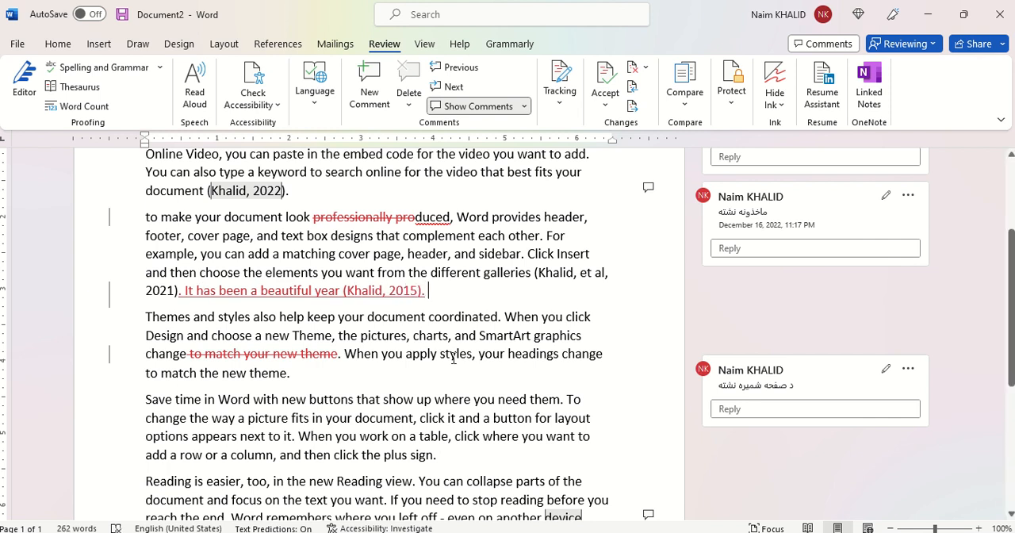
# Step: Insert a new paragraph reading "Kabul" after the paragraph about themes and styles
pyautogui.scroll(-2, 453, 358)
pyautogui.click(301, 272)
pyautogui.press('Return')
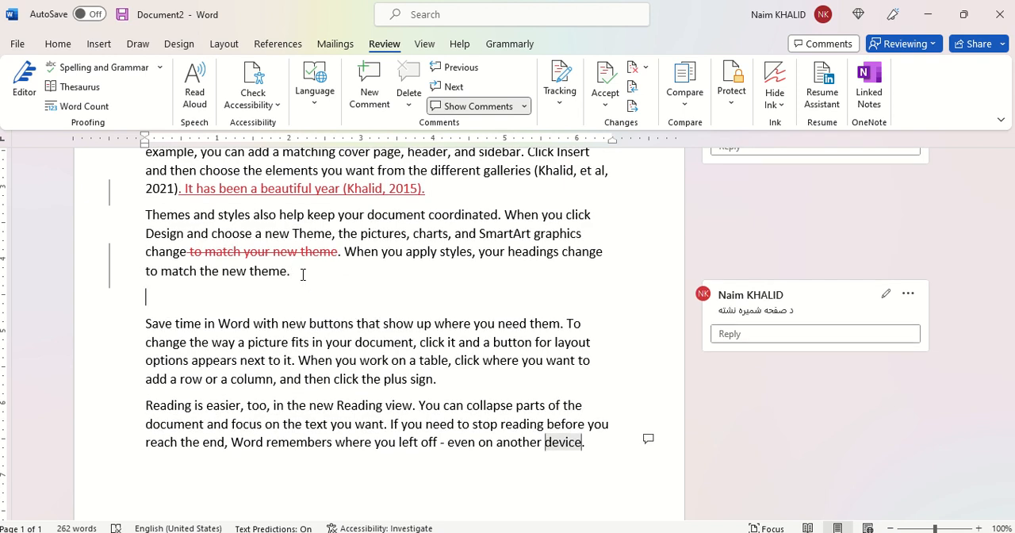
pyautogui.write('Kabul')
# Step: Examine the tracked deletions and insertions in the body text and the comment attached to the red Pashto heading
pyautogui.scroll(-3, 380, 333)
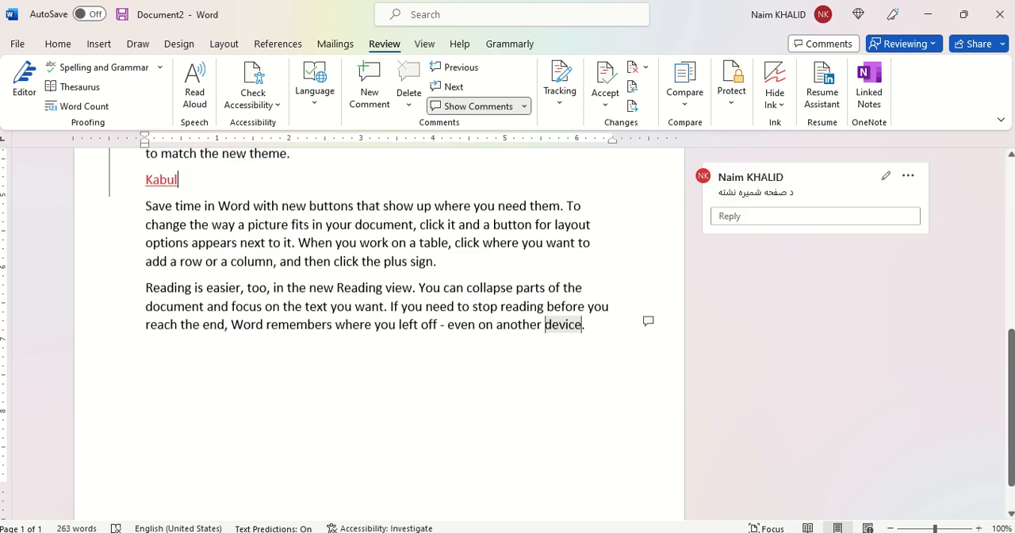
pyautogui.scroll(6, 379, 333)
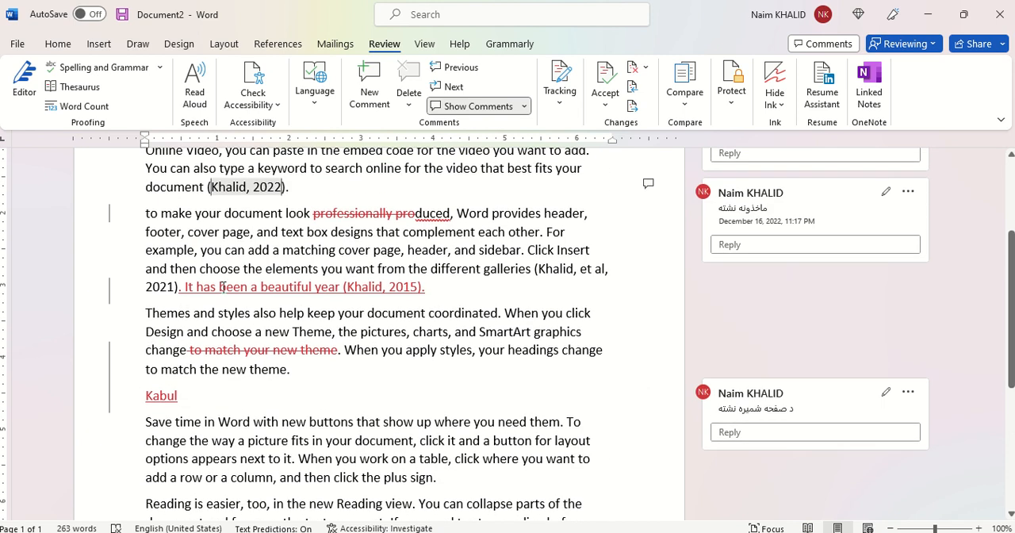
pyautogui.moveTo(353, 223)
pyautogui.moveTo(311, 216); pyautogui.dragTo(411, 222)
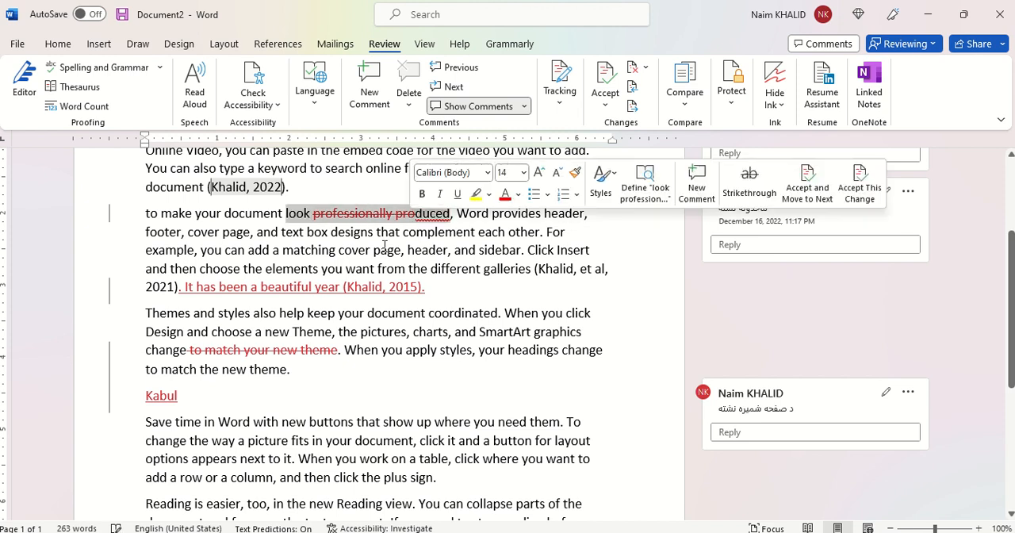
pyautogui.click(447, 278)
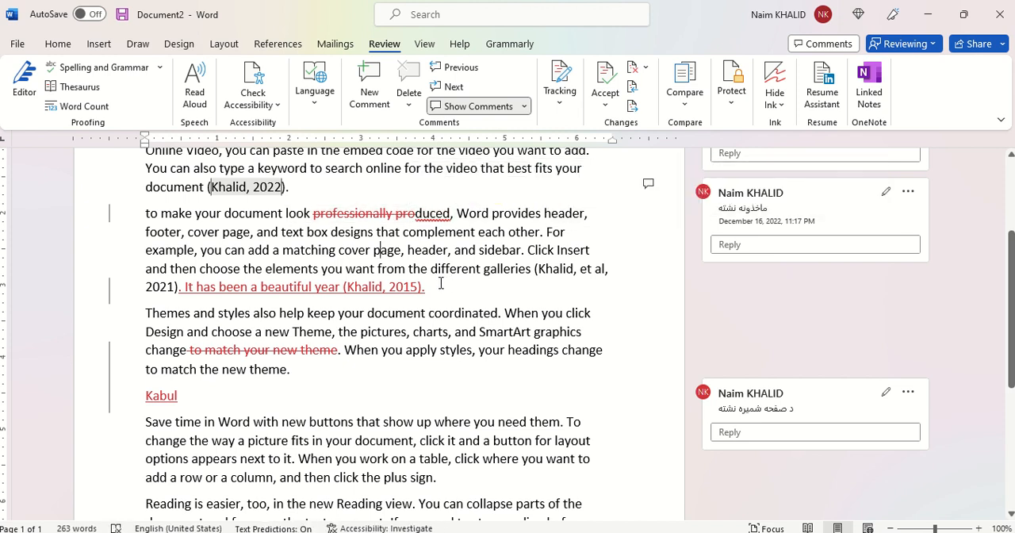
pyautogui.moveTo(441, 286); pyautogui.dragTo(189, 290)
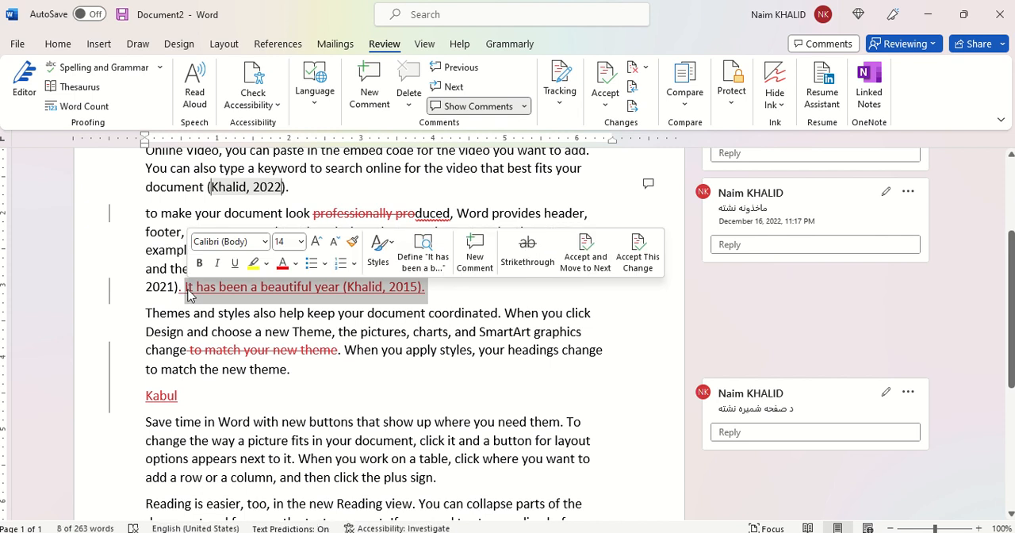
pyautogui.click(280, 308)
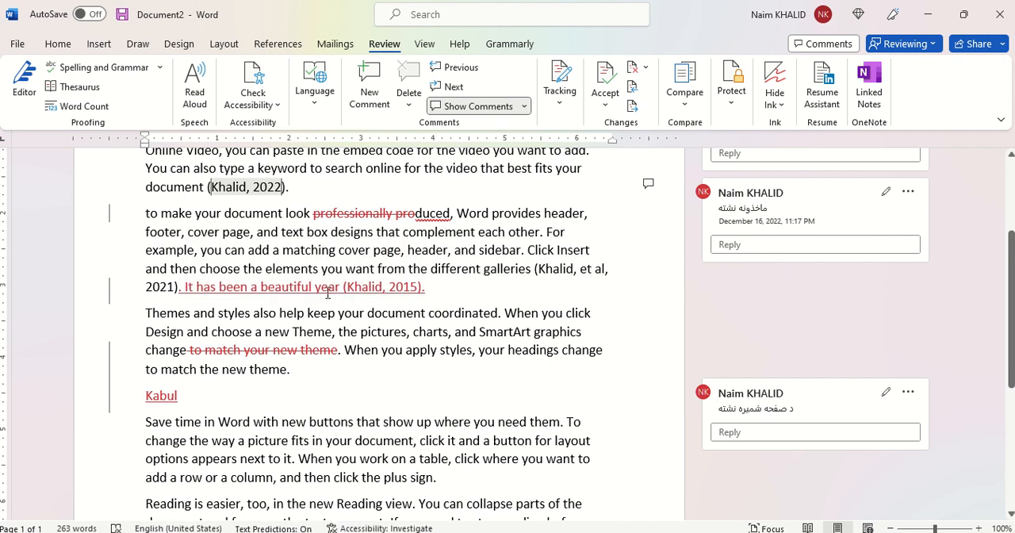
pyautogui.moveTo(327, 294)
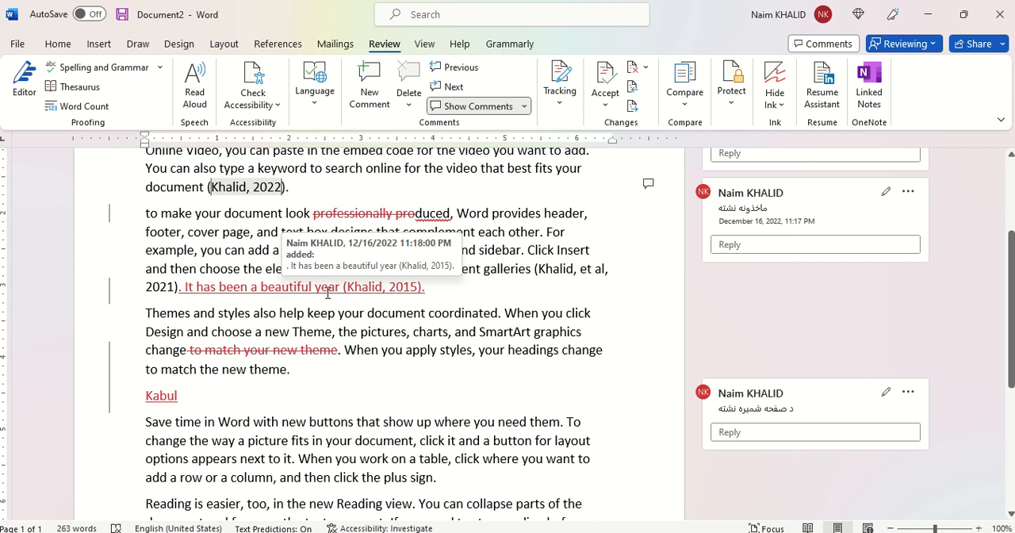
pyautogui.click(325, 332)
pyautogui.scroll(2, 325, 332)
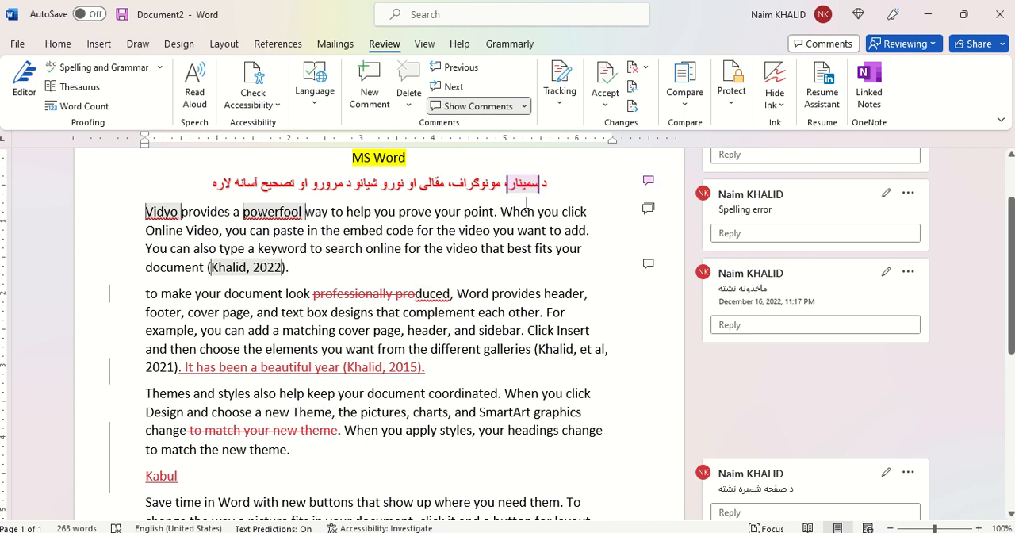
pyautogui.moveTo(526, 202)
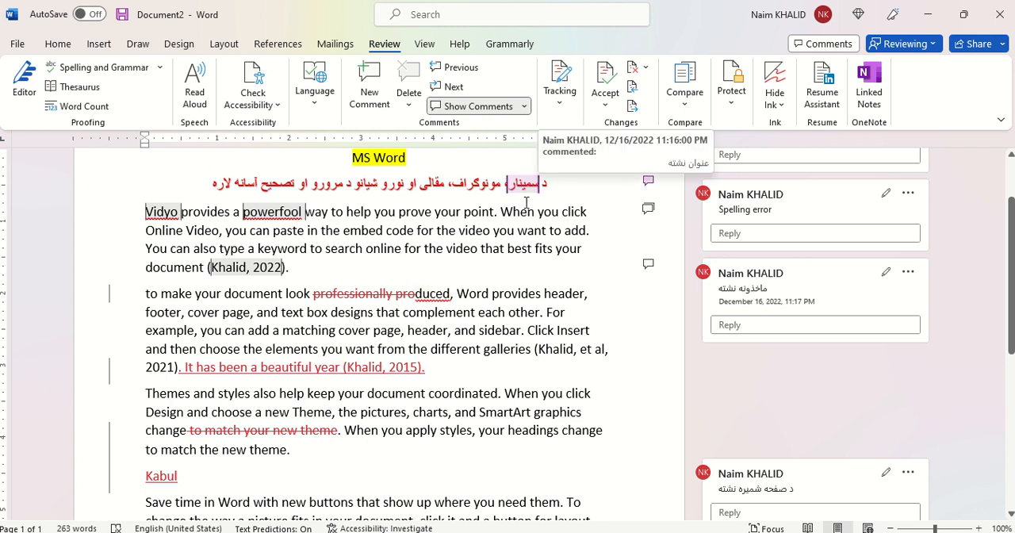
# Step: Accept the tracked insertion "It has been a beautiful year" with its 2015 citation at the end of the second paragraph
pyautogui.scroll(-1, 478, 292)
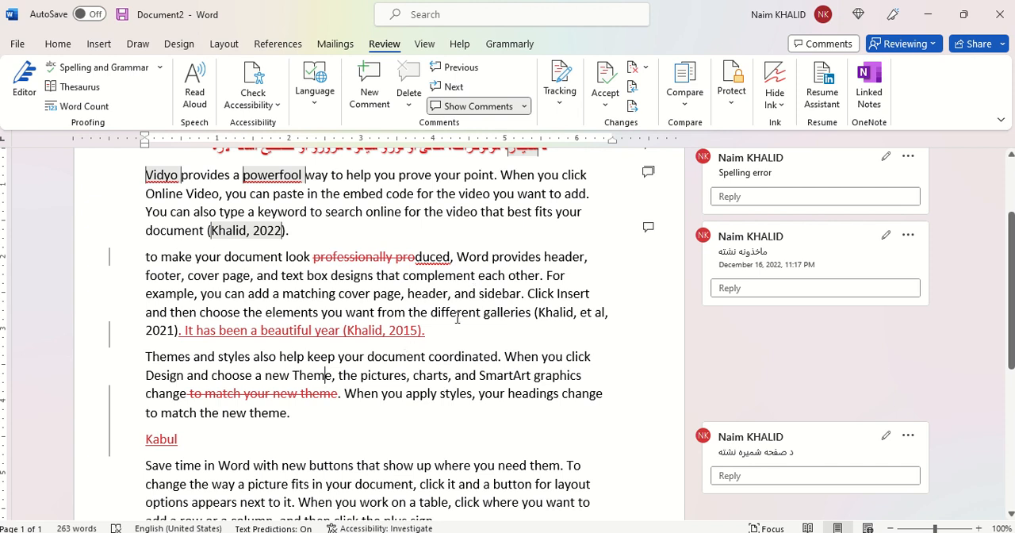
pyautogui.click(395, 294)
pyautogui.moveTo(431, 330); pyautogui.dragTo(175, 334)
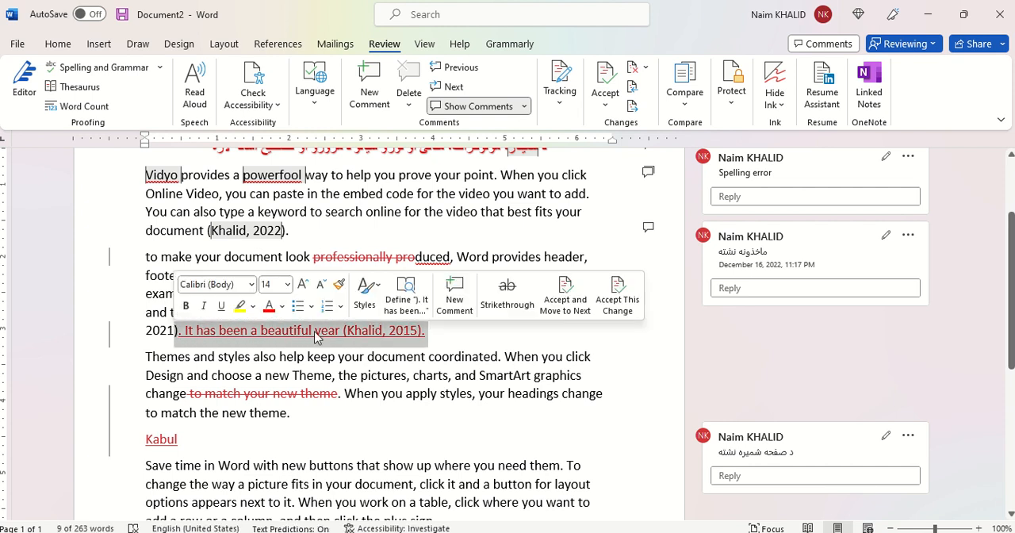
pyautogui.click(439, 333)
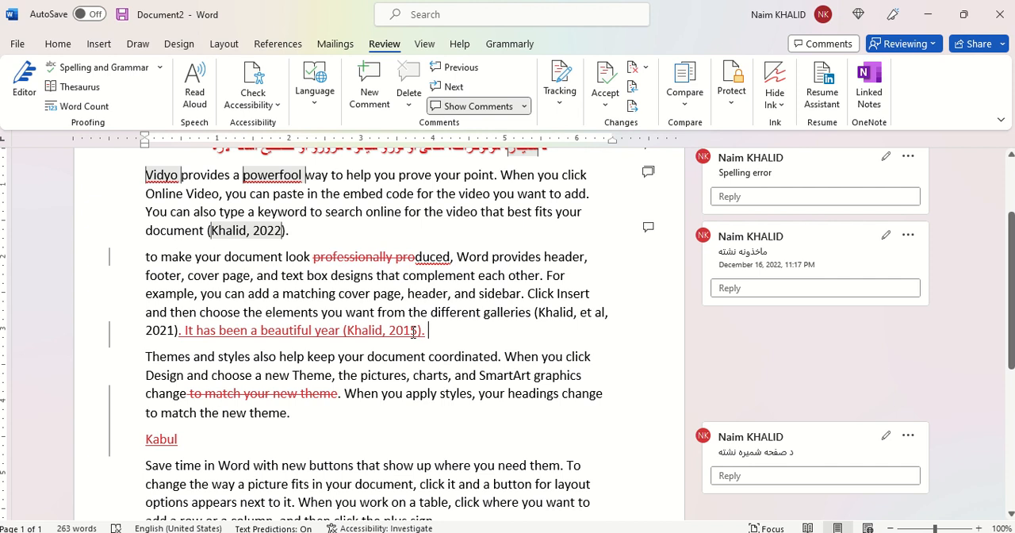
pyautogui.moveTo(413, 331)
pyautogui.rightClick(317, 332)
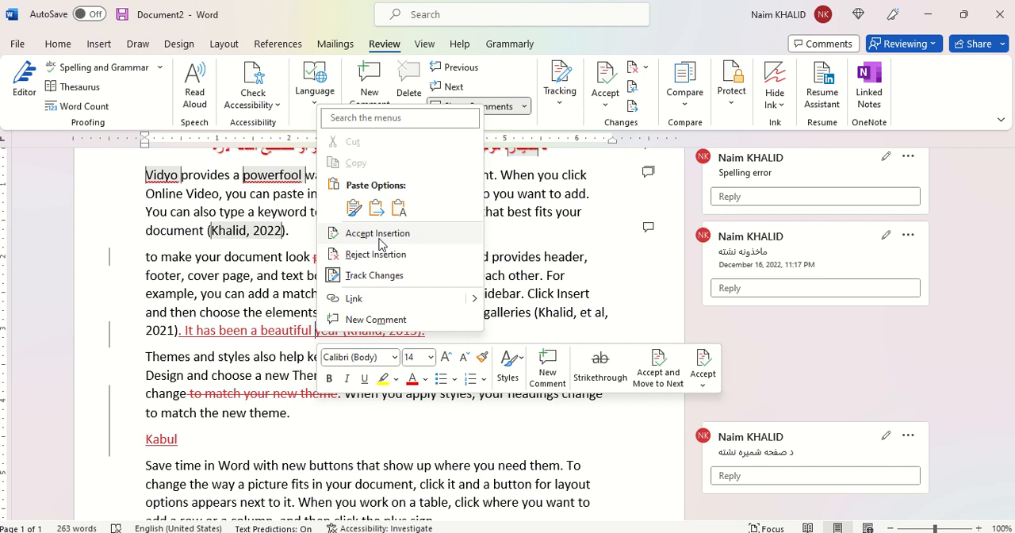
pyautogui.click(379, 237)
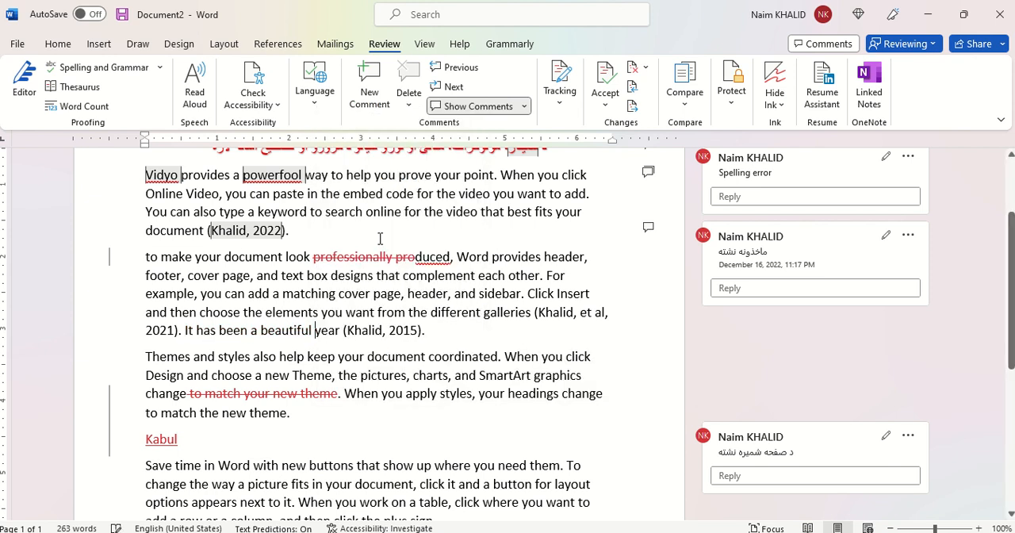
pyautogui.moveTo(378, 328); pyautogui.dragTo(249, 294)
pyautogui.click(356, 312)
pyautogui.doubleClick(361, 260)
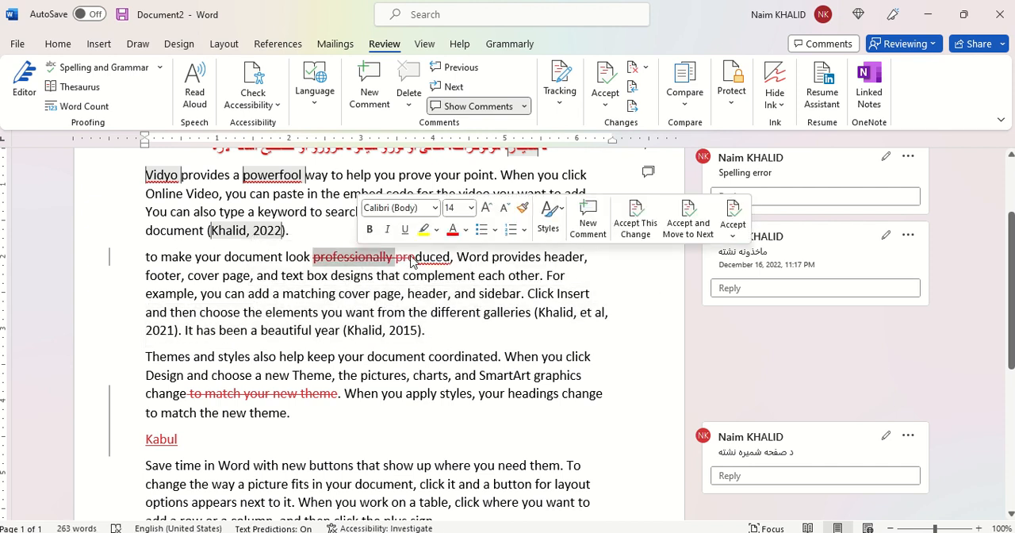
pyautogui.click(410, 257)
pyautogui.doubleClick(356, 258)
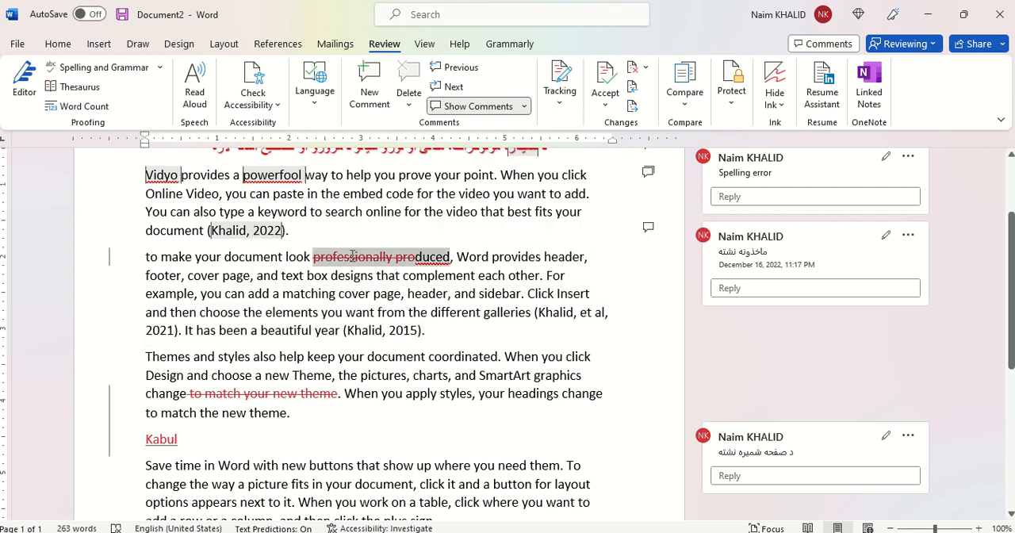
pyautogui.click(356, 258)
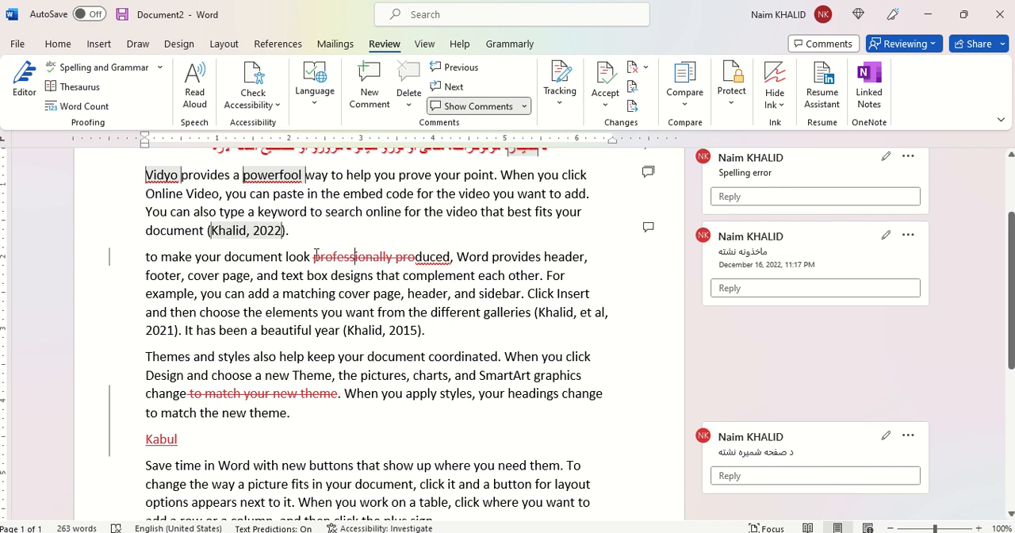
pyautogui.moveTo(366, 259); pyautogui.dragTo(412, 257)
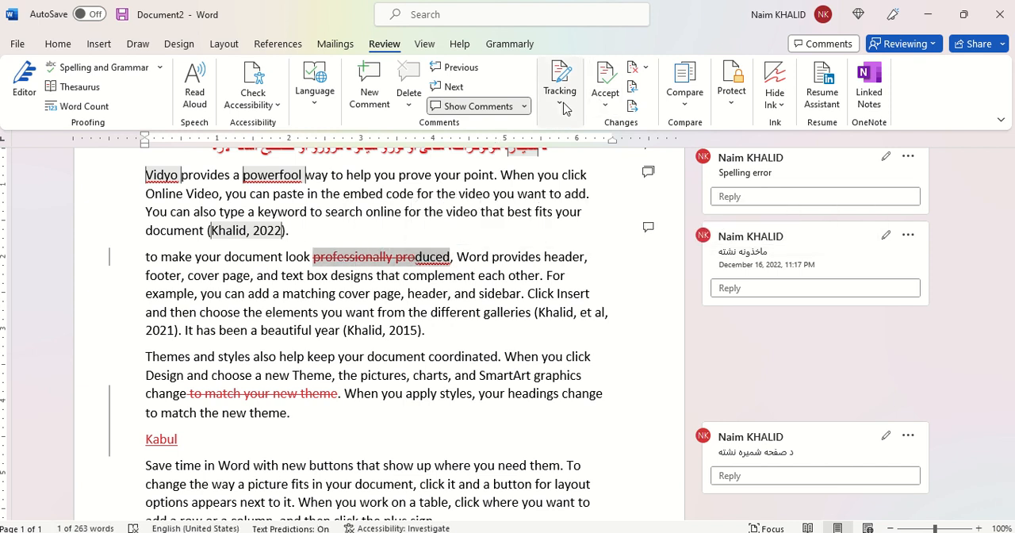
pyautogui.rightClick(383, 263)
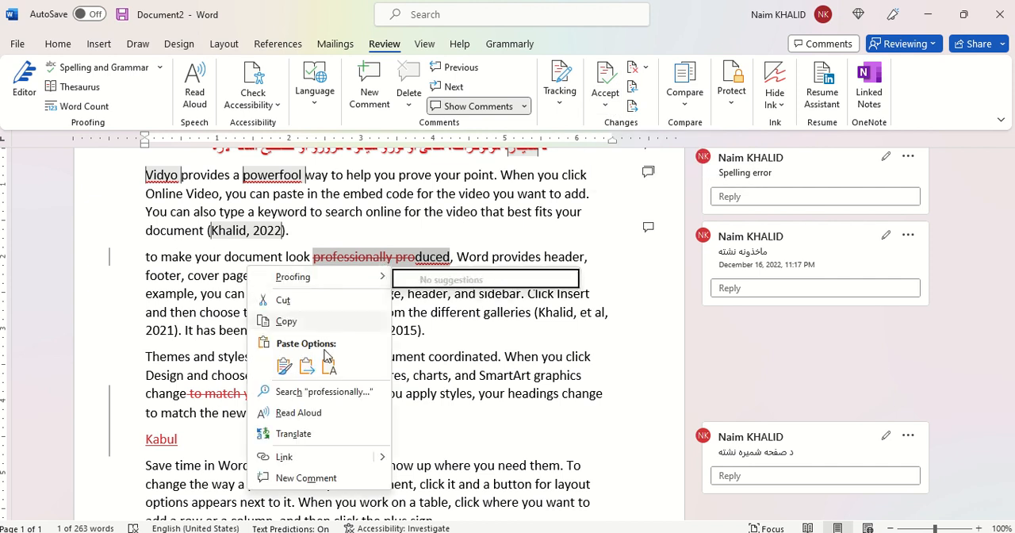
pyautogui.click(389, 263)
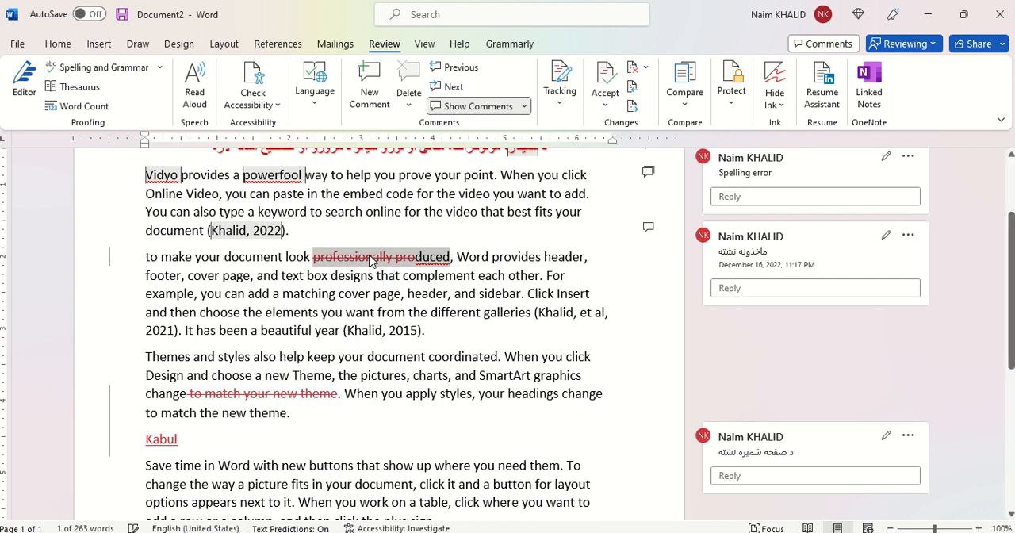
pyautogui.click(373, 257)
pyautogui.rightClick(369, 255)
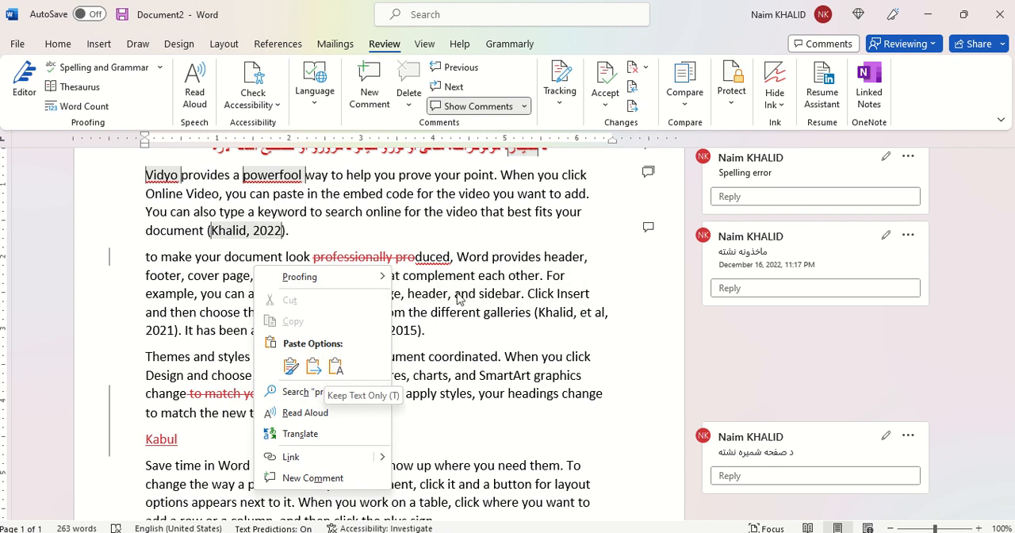
pyautogui.click(414, 265)
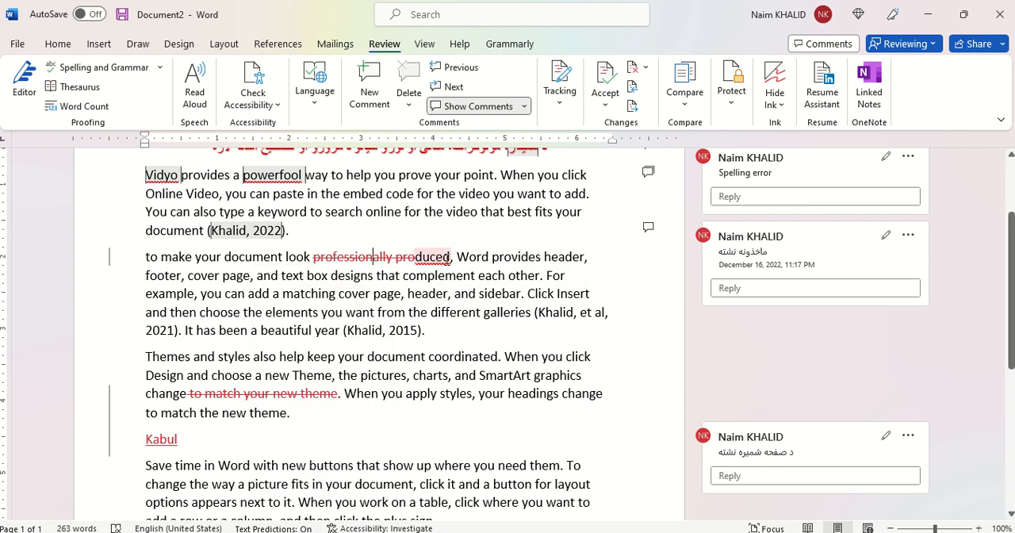
# Step: Mark all of "professionally produced" in the second paragraph as deleted and reject that deletion
pyautogui.moveTo(442, 258); pyautogui.dragTo(336, 253)
pyautogui.press('Delete')
pyautogui.press('Delete')
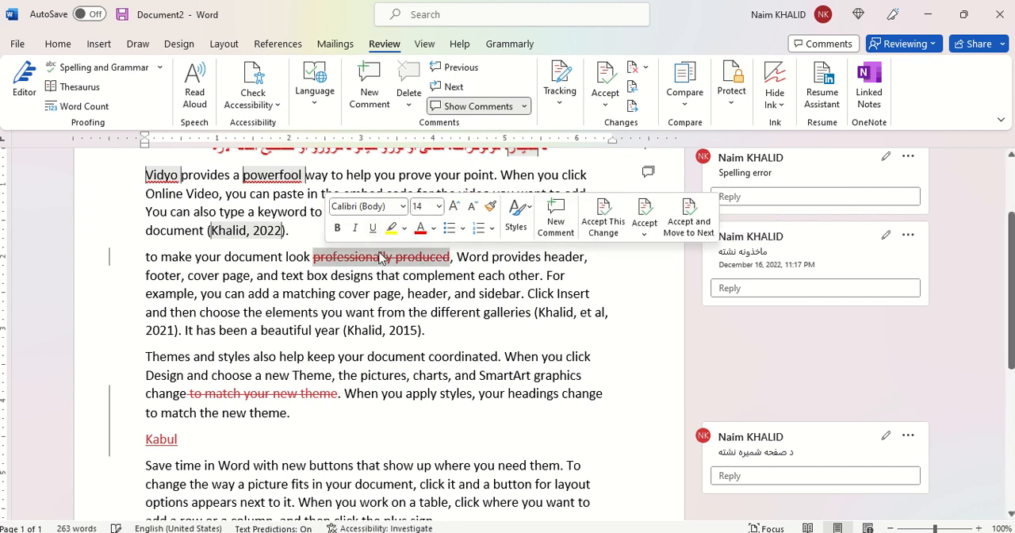
pyautogui.rightClick(380, 258)
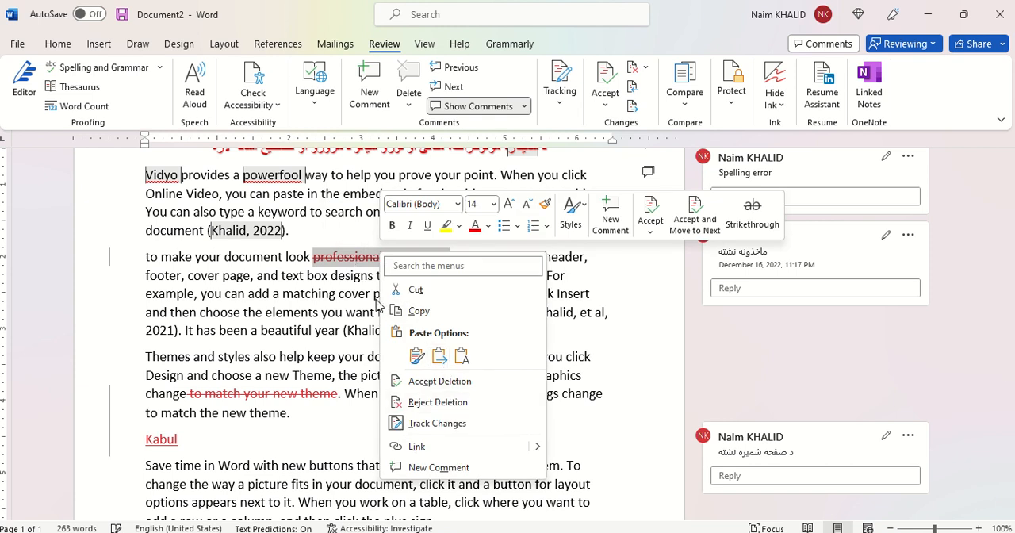
pyautogui.click(433, 403)
pyautogui.click(425, 279)
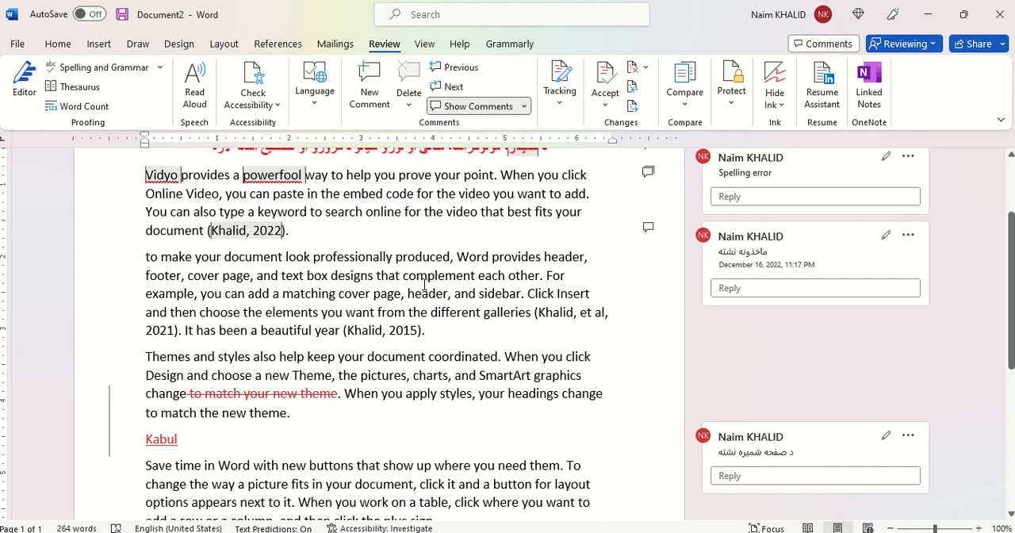
# Step: Accept the tracked insertion of the "Kabul" paragraph as a single change
pyautogui.scroll(-3, 425, 283)
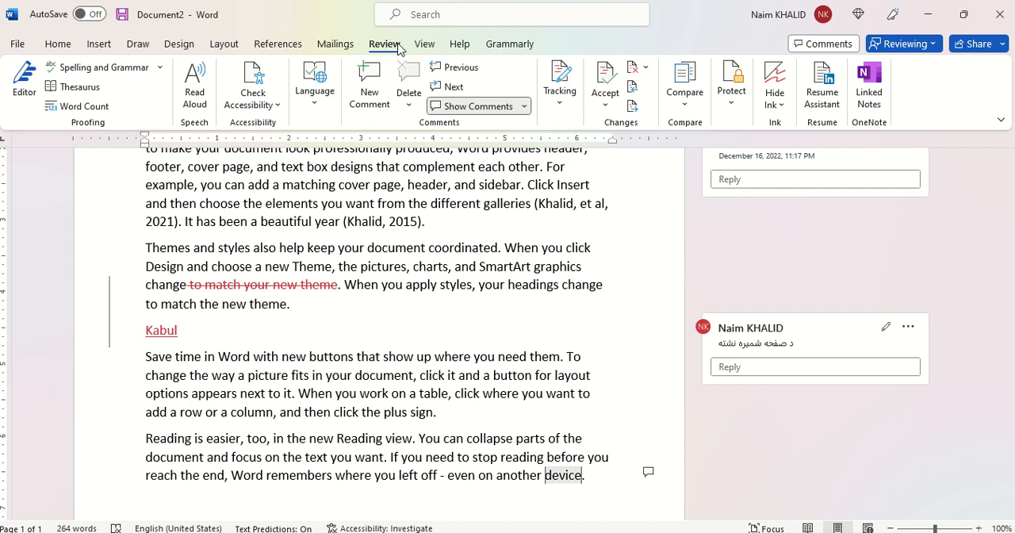
pyautogui.click(605, 109)
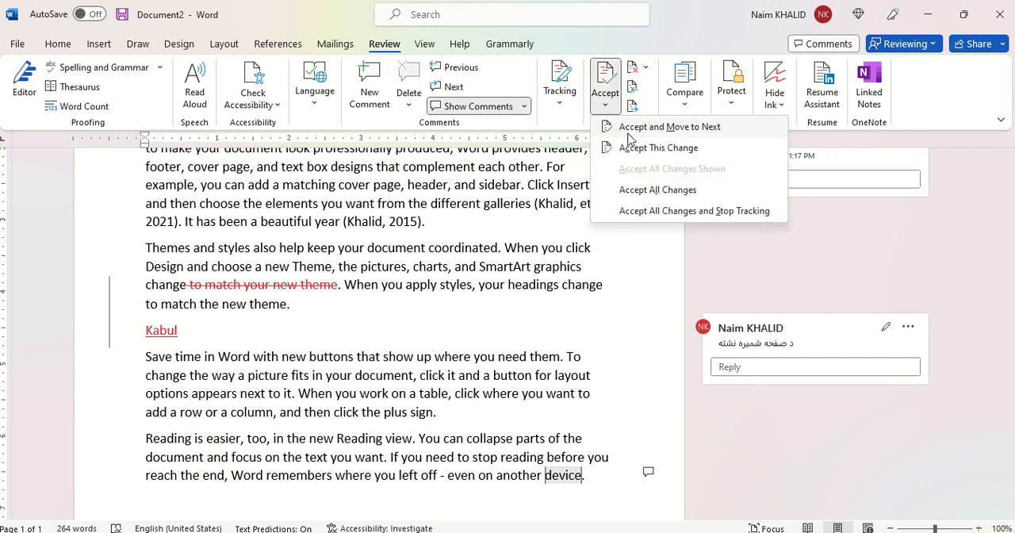
pyautogui.click(658, 148)
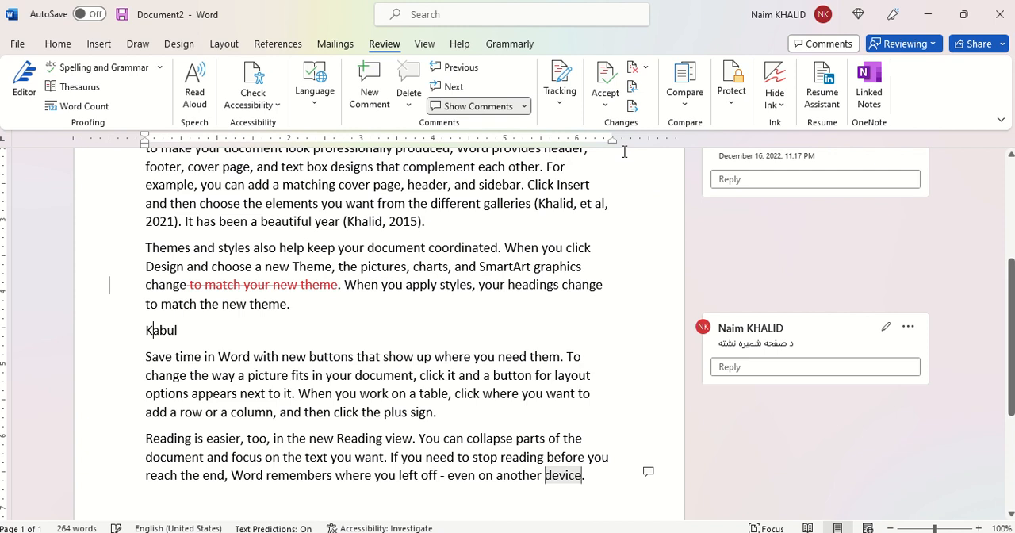
# Step: Delete "box designs that", "beautiful year" with its citation up to 2015, and the themes paragraph's text from "document coordinated" through "your headings"
pyautogui.click(343, 282)
pyautogui.scroll(-3, 343, 280)
pyautogui.scroll(6, 344, 280)
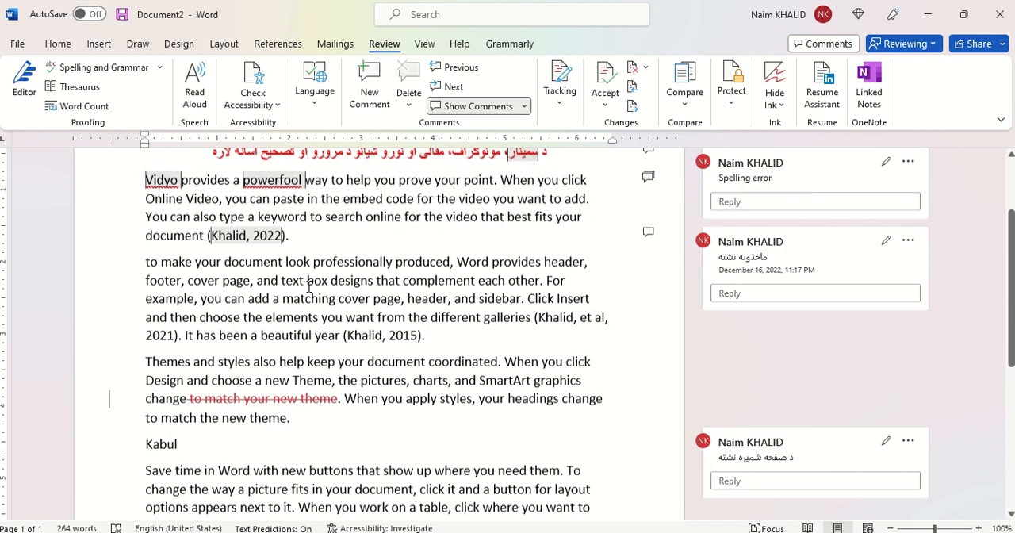
pyautogui.moveTo(319, 284); pyautogui.dragTo(402, 282)
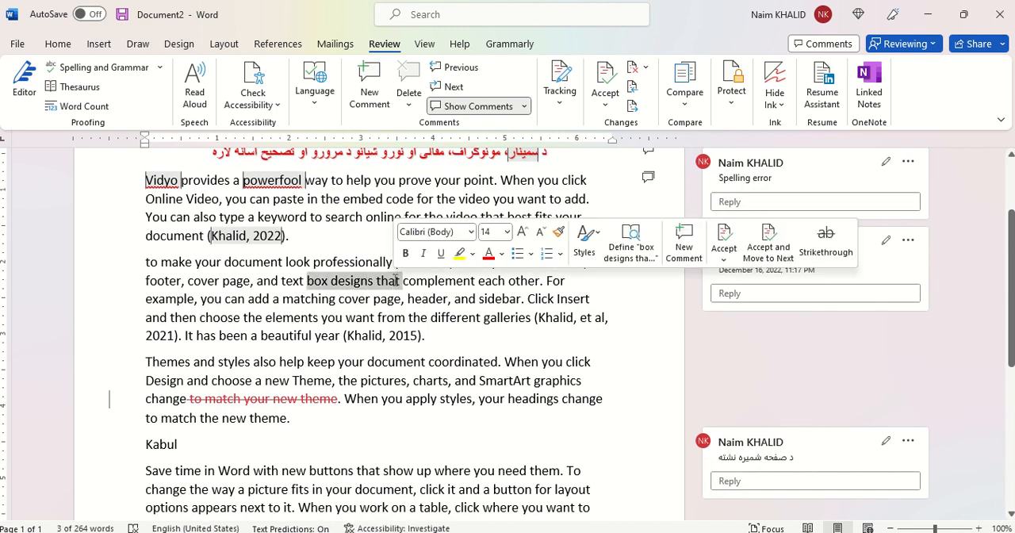
pyautogui.press('Delete')
pyautogui.moveTo(310, 338); pyautogui.dragTo(417, 336)
pyautogui.press('Delete')
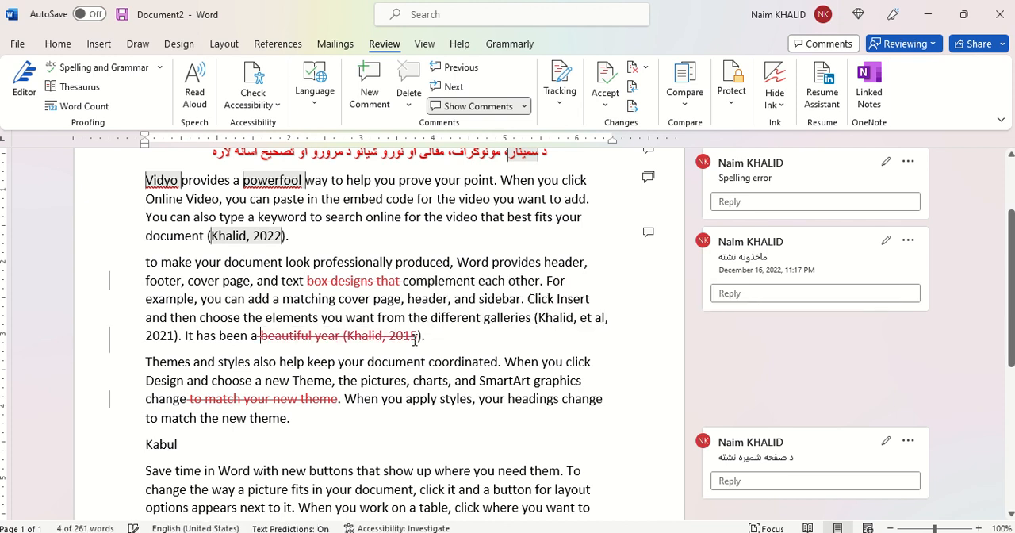
pyautogui.moveTo(560, 399); pyautogui.dragTo(409, 367)
pyautogui.press('Delete')
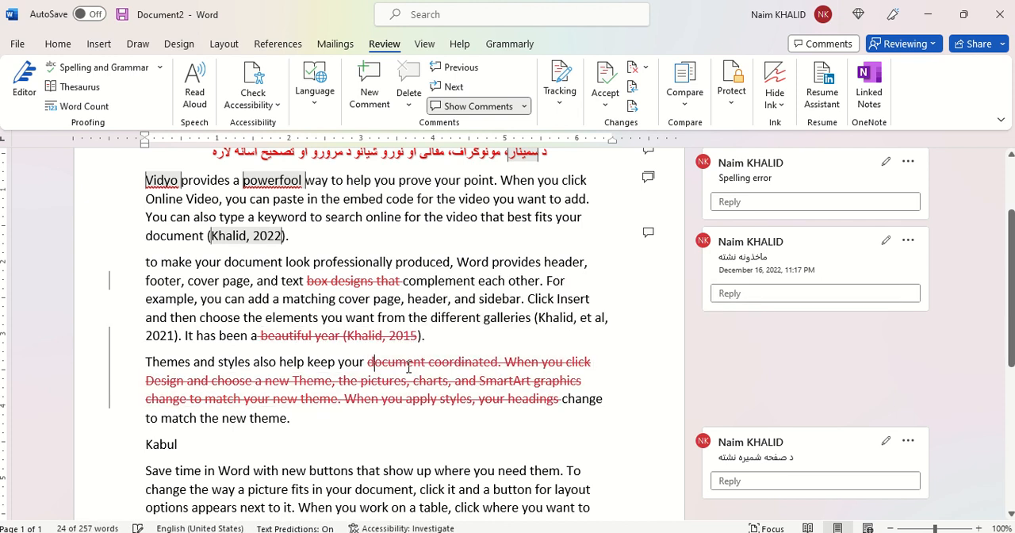
# Step: Copy the text from "options appears next to it" through "If you" and paste it twice at the end of the document
pyautogui.scroll(-4, 409, 367)
pyautogui.moveTo(425, 284); pyautogui.dragTo(171, 223)
pyautogui.hotkey('ctrl', 'c')
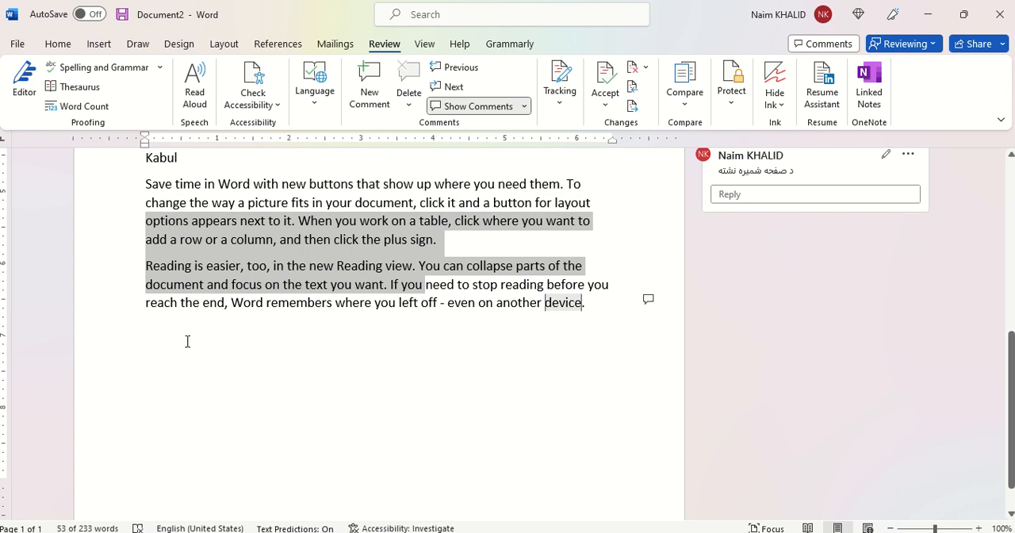
pyautogui.click(187, 341)
pyautogui.hotkey('ctrl', 'v')
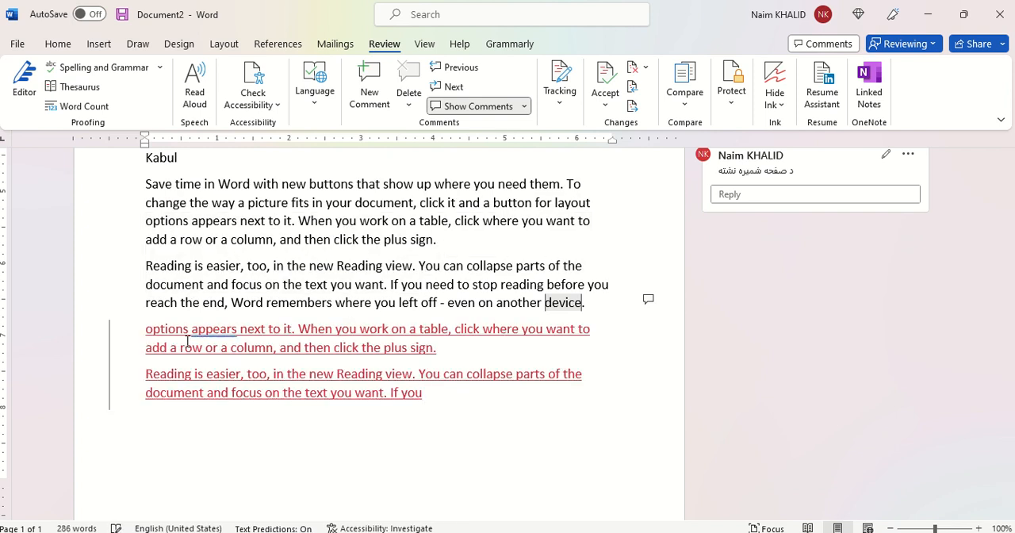
pyautogui.hotkey('ctrl', 'v')
# Step: Accept all tracked changes in the document without stopping tracking, and review the cleaned text
pyautogui.scroll(15, 190, 339)
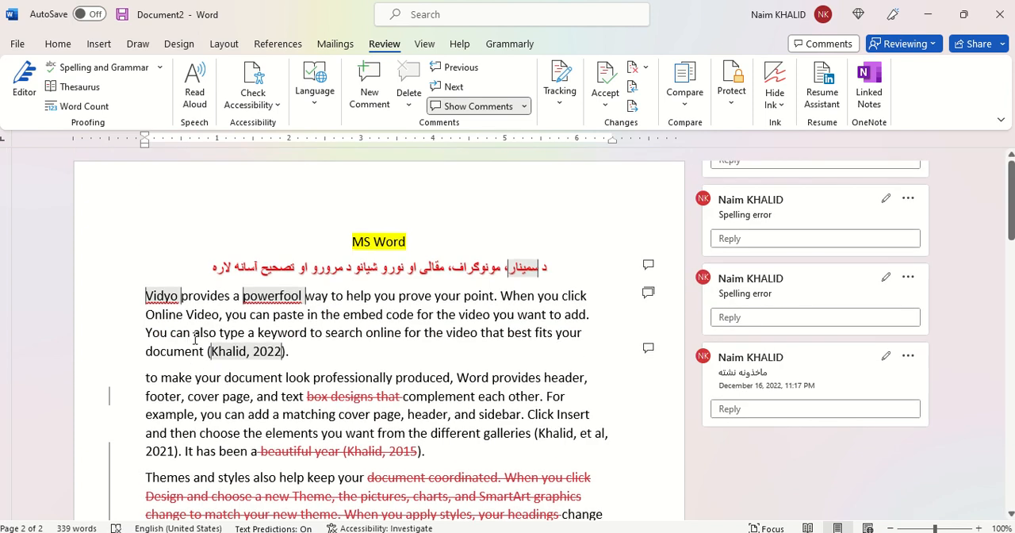
pyautogui.click(607, 106)
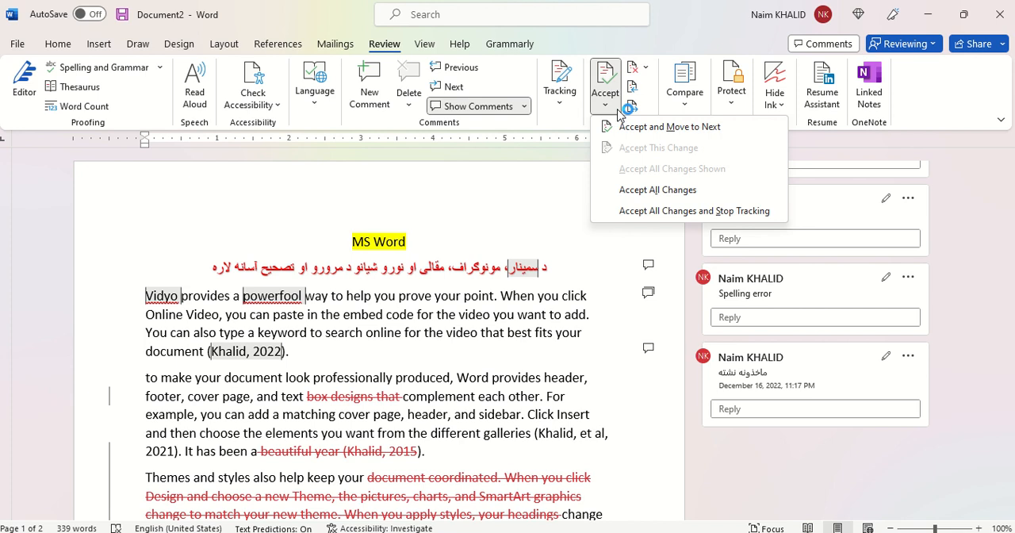
pyautogui.click(658, 191)
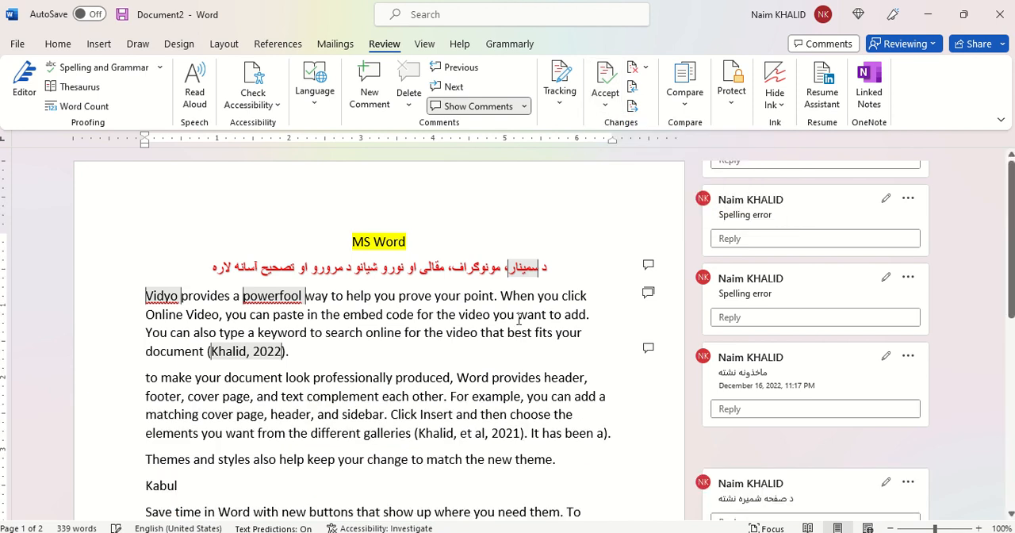
pyautogui.scroll(-15, 520, 319)
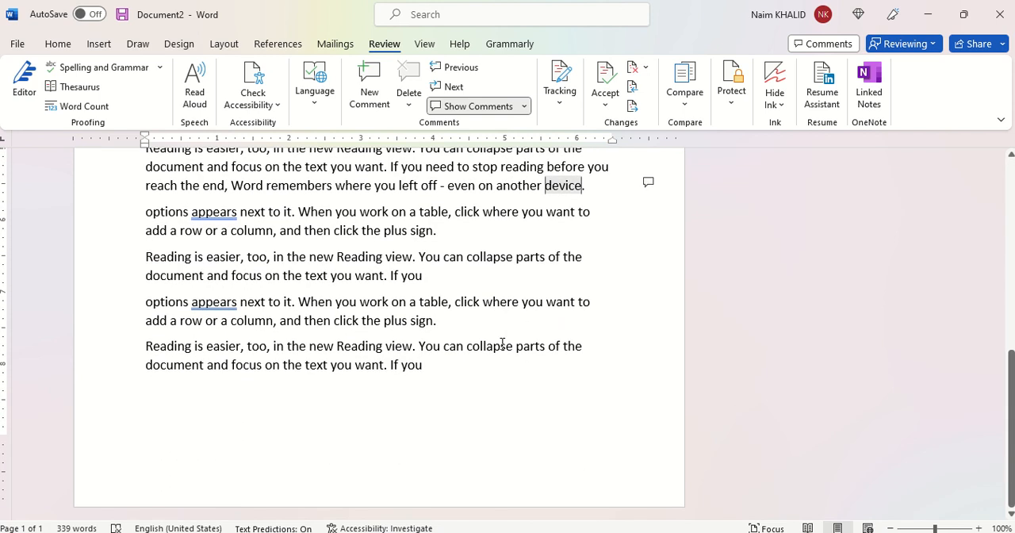
pyautogui.scroll(15, 502, 343)
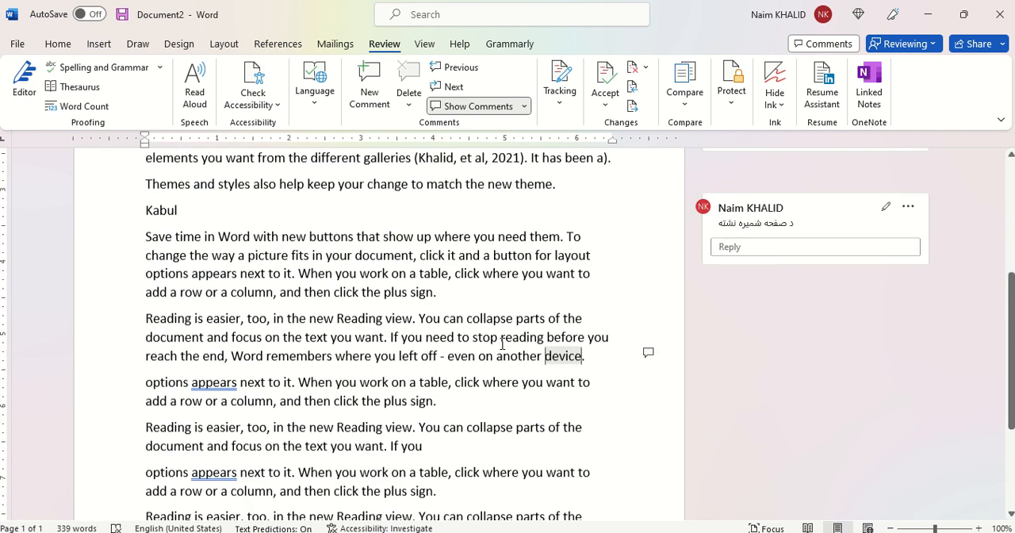
pyautogui.scroll(1, 502, 343)
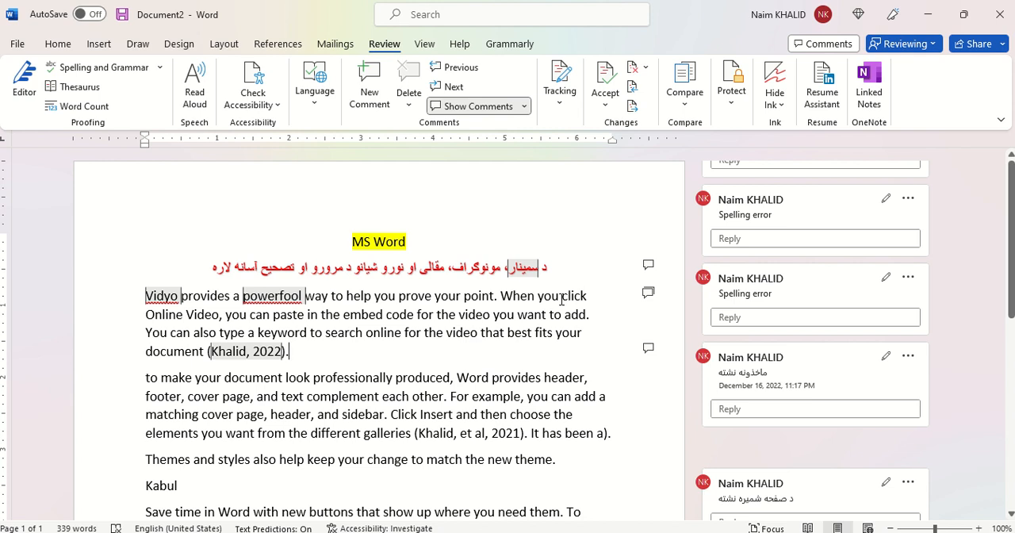
# Step: Reply "عنوان علاوه شو" to the "عنوان نشته" comment on the red heading and post it
pyautogui.click(534, 313)
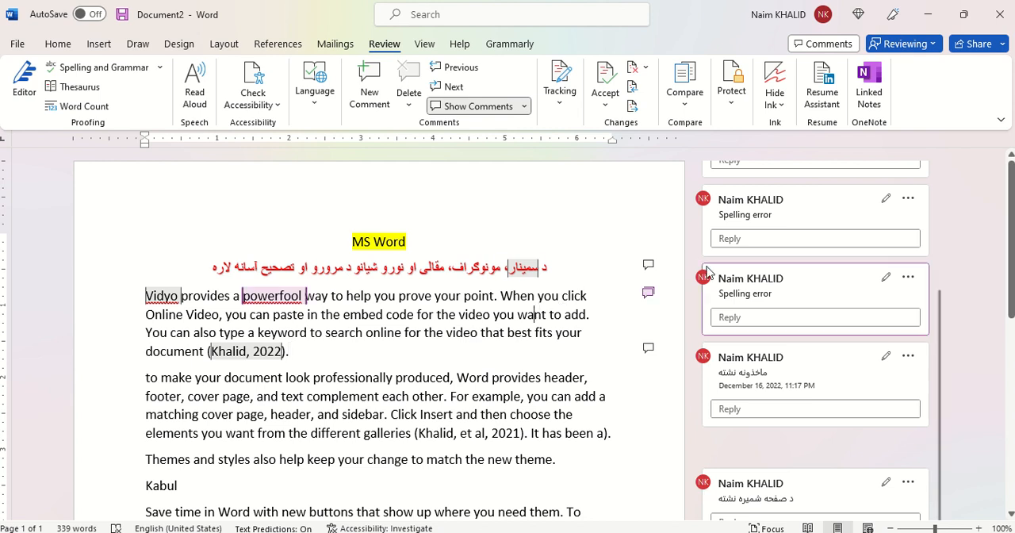
pyautogui.click(755, 279)
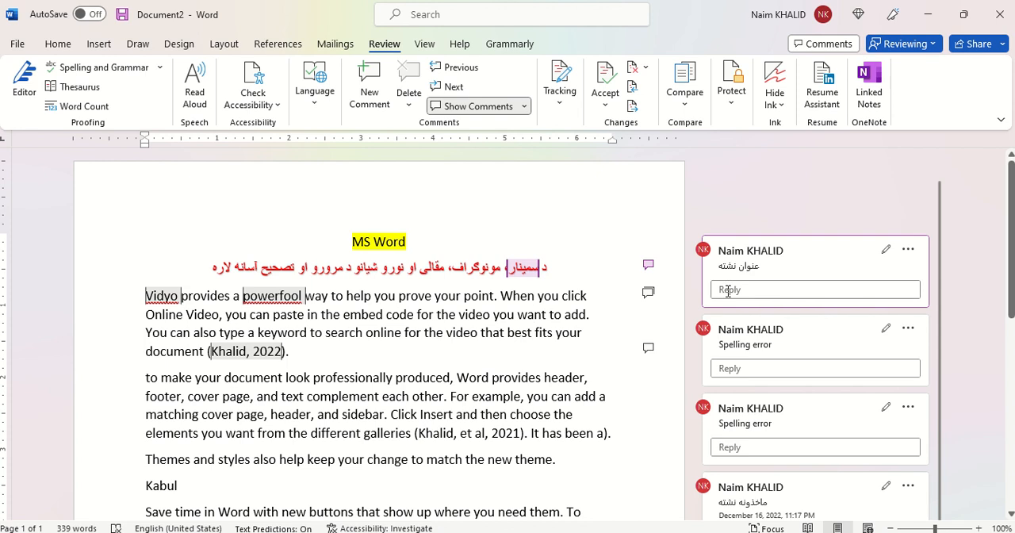
pyautogui.click(729, 290)
pyautogui.write('uk')
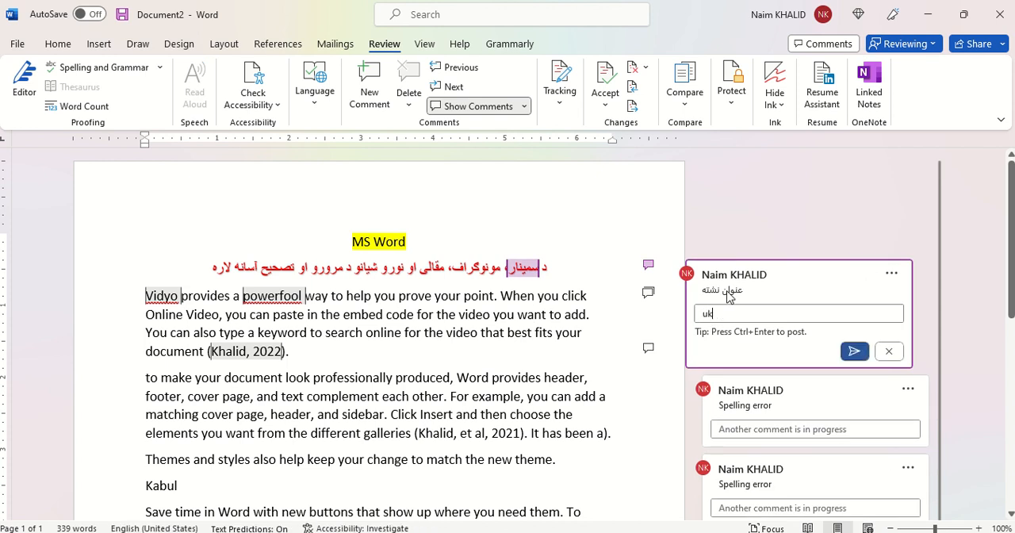
pyautogui.press('BackSpace')
pyautogui.press('BackSpace')
pyautogui.write('عنوا')
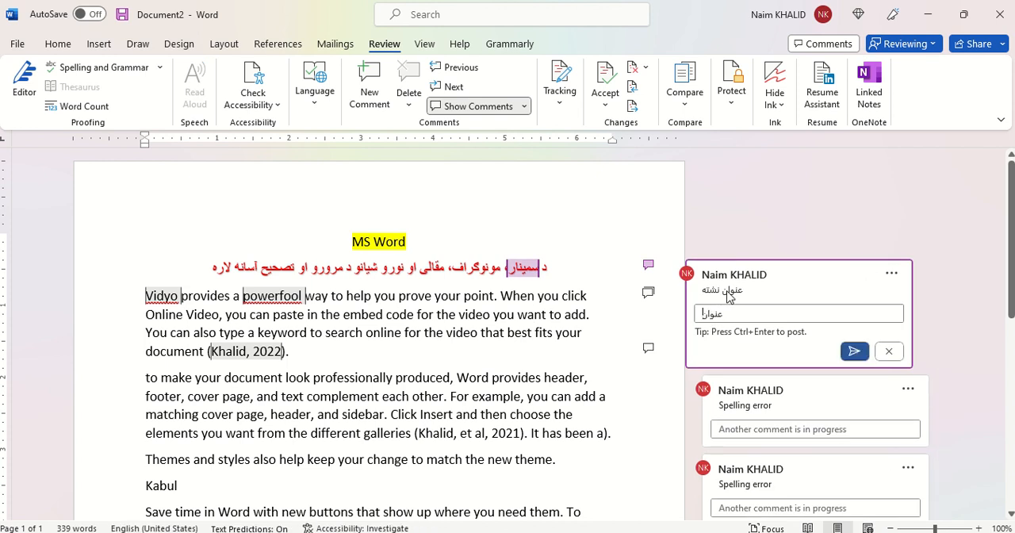
pyautogui.write('ن علاوه ش')
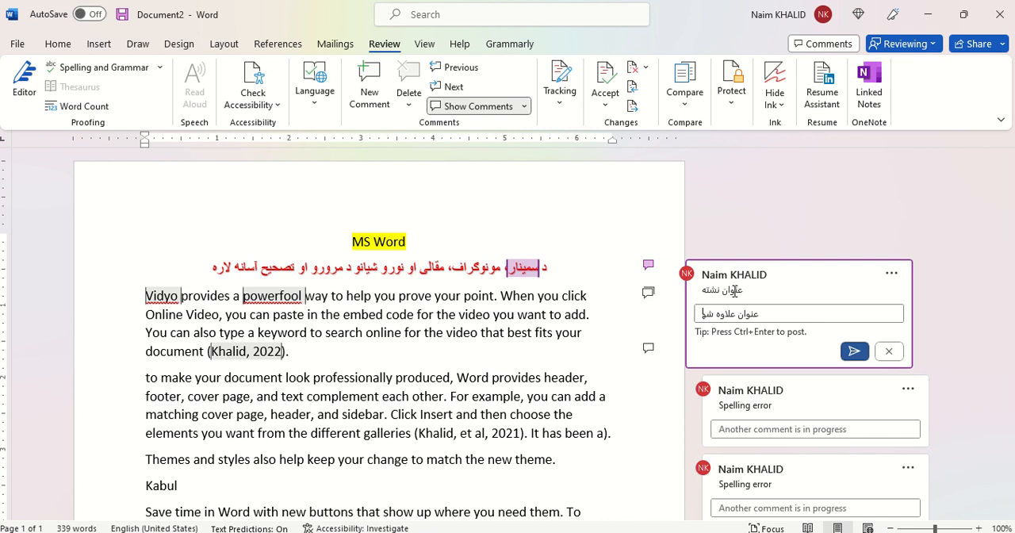
pyautogui.write('و')
pyautogui.hotkey('ctrl', 'Return')
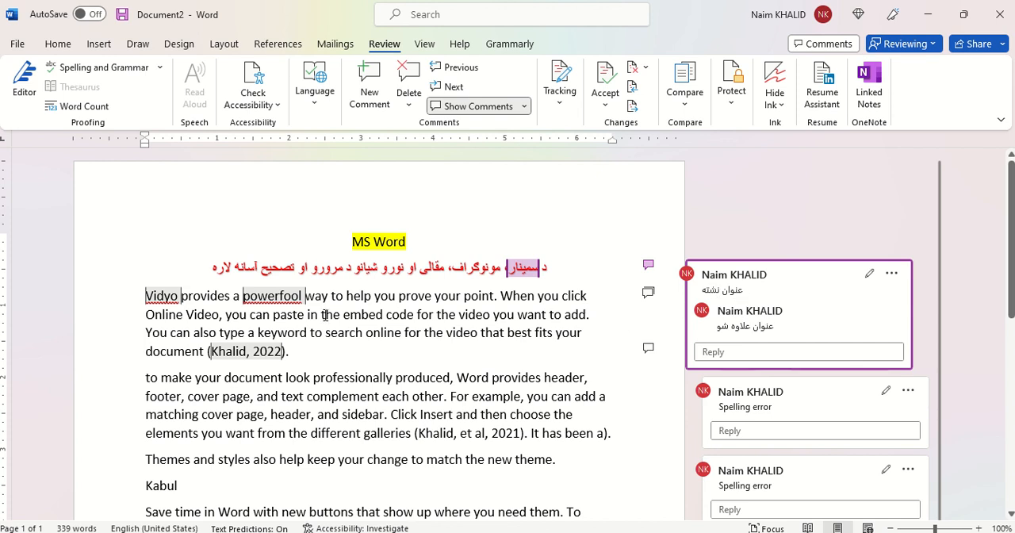
# Step: Insert a new line reading "«شذعم" above the paragraph that starts with "Vidyo"
pyautogui.rightClick(142, 295)
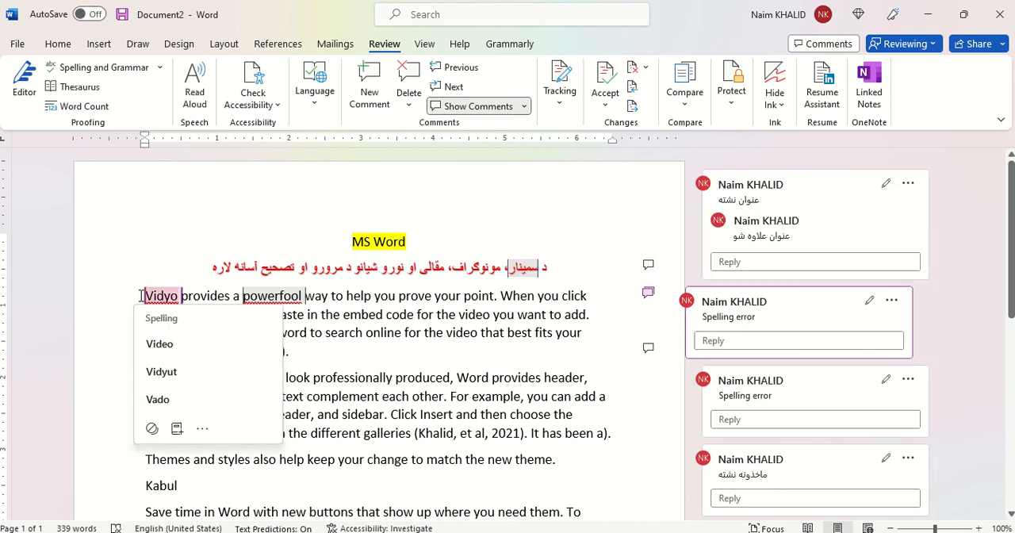
pyautogui.press('Return')
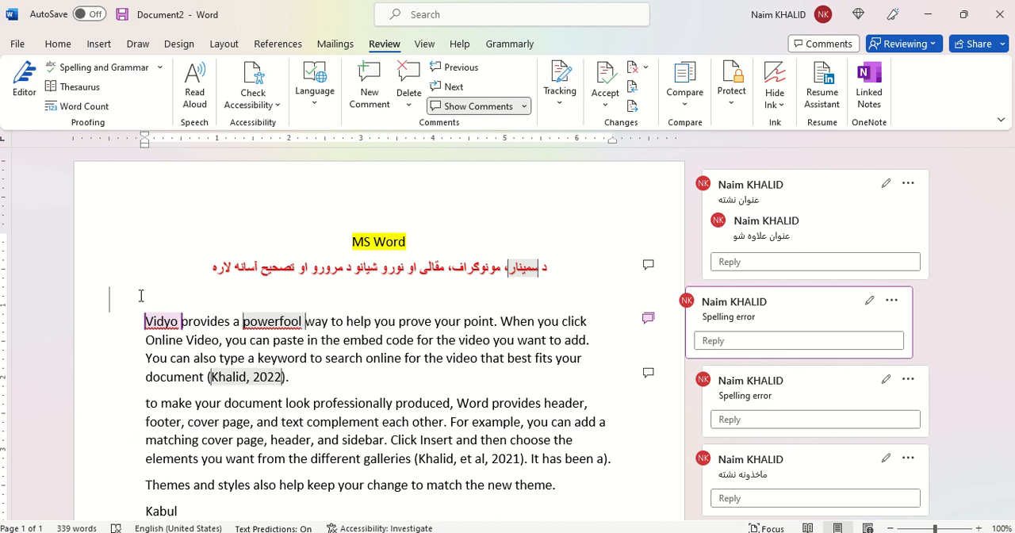
pyautogui.write('«شذعم')
pyautogui.press('Return')
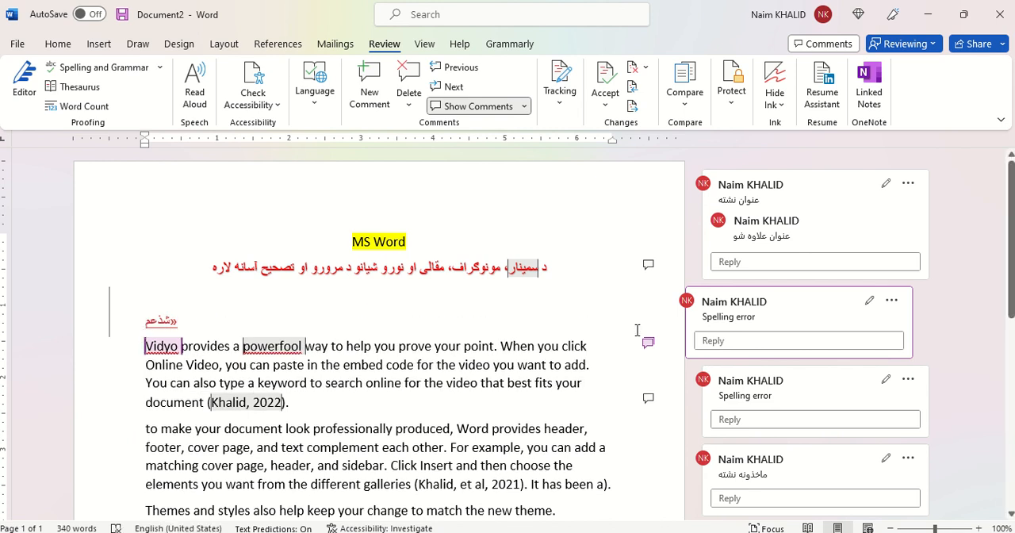
# Step: Reply "اصلاح شو" to the "Spelling error" comment on "Vidyo" and post it
pyautogui.click(722, 341)
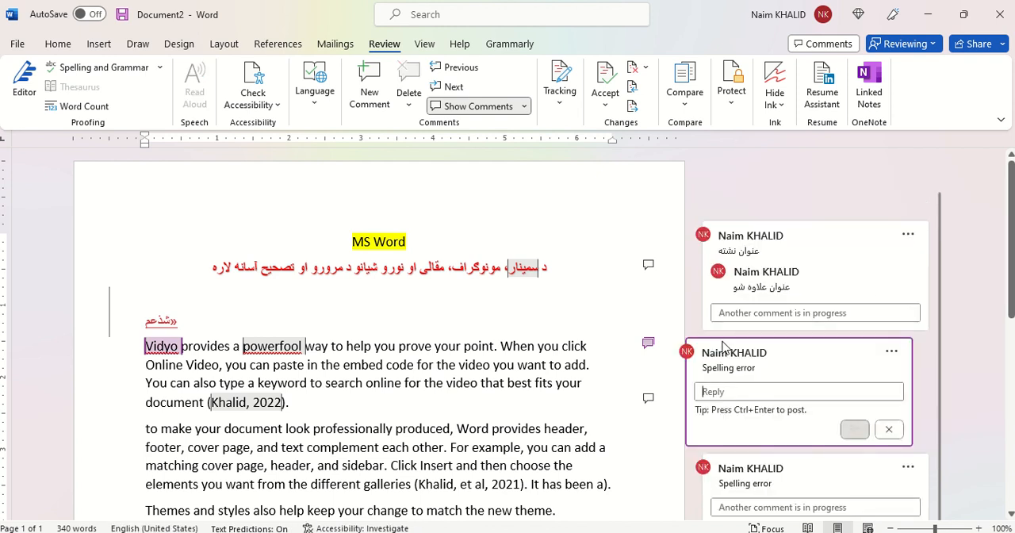
pyautogui.write('صحیح')
pyautogui.press('BackSpace')
pyautogui.press('BackSpace')
pyautogui.press('BackSpace')
pyautogui.press('BackSpace')
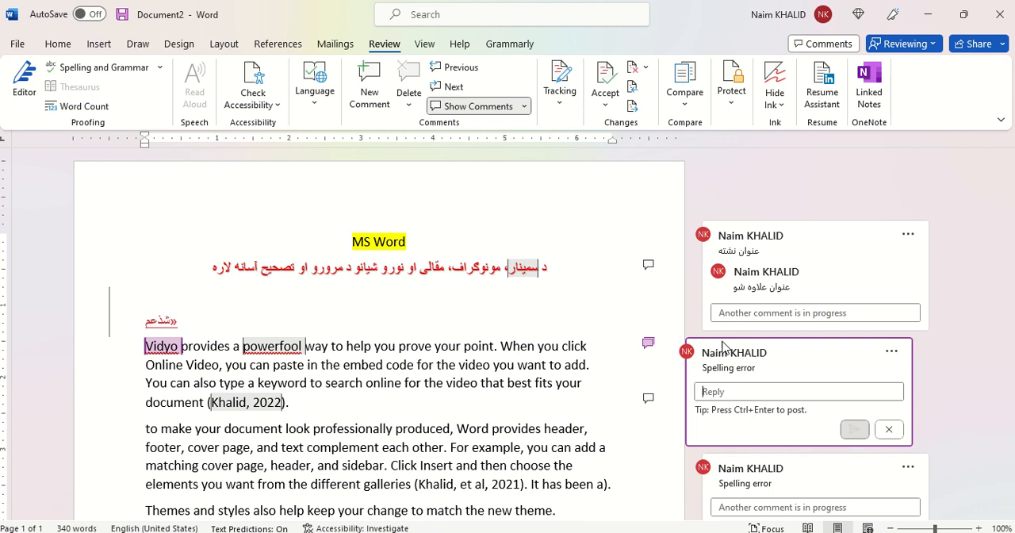
pyautogui.write('اصلاح شو')
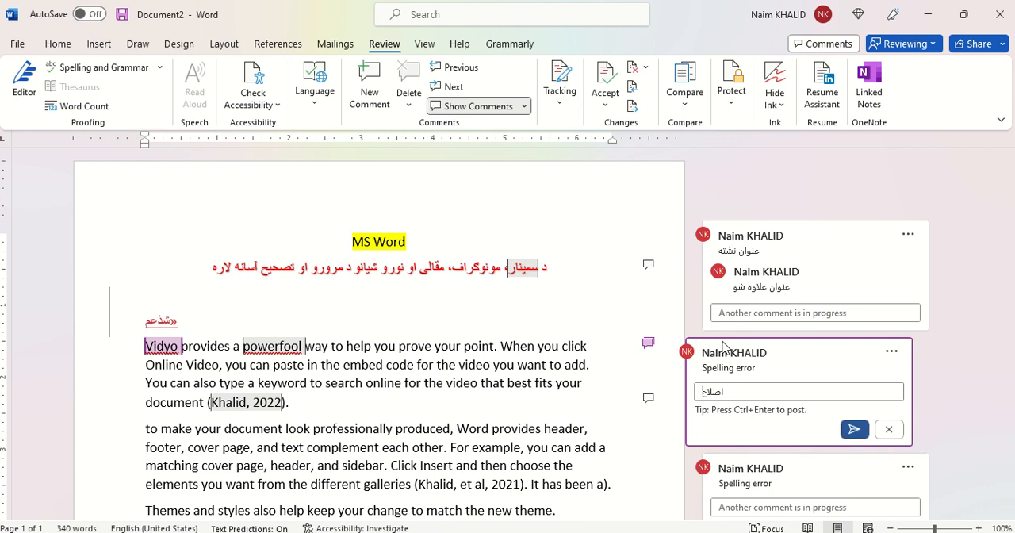
pyautogui.click(855, 429)
pyautogui.scroll(-3, 567, 287)
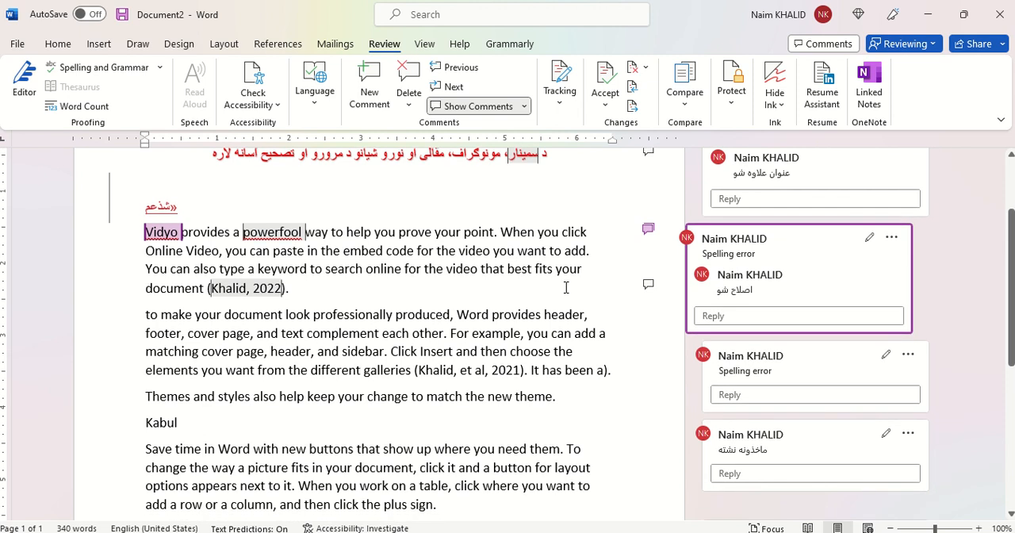
pyautogui.scroll(-1, 566, 287)
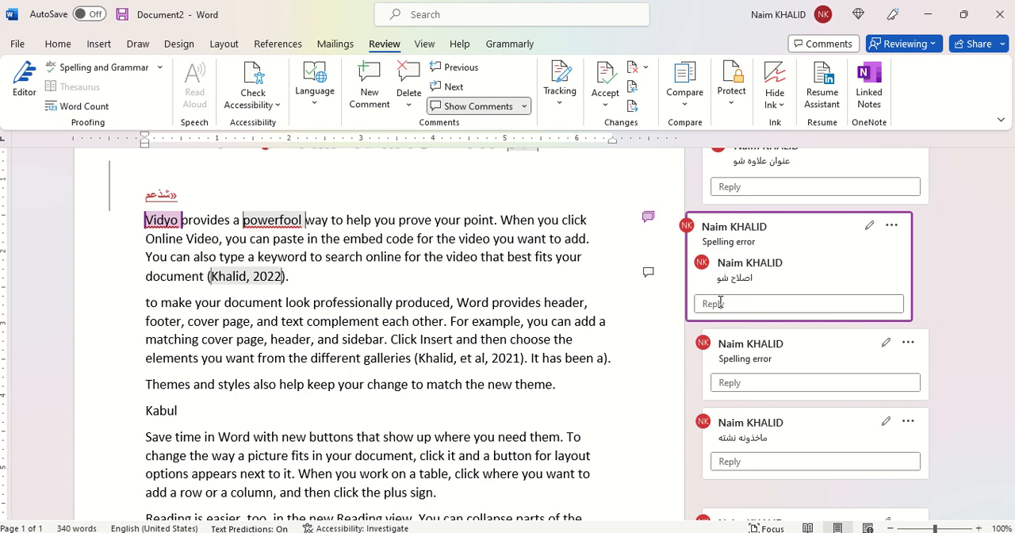
pyautogui.click(277, 302)
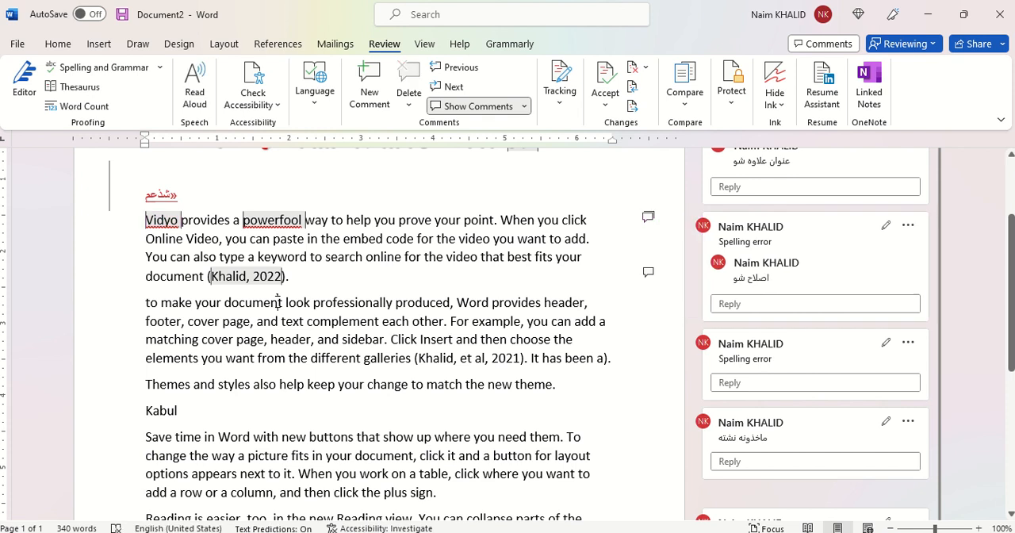
pyautogui.scroll(2, 278, 303)
pyautogui.scroll(2, 278, 303)
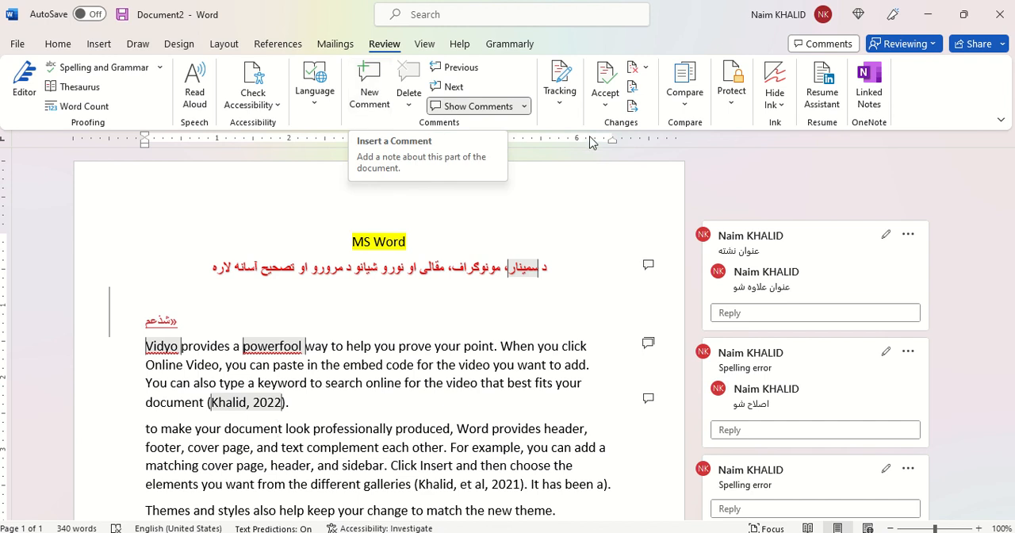
# Step: Turn off Track Changes and delete "your point" from the first sentence of the "Vidyo" paragraph
pyautogui.click(561, 112)
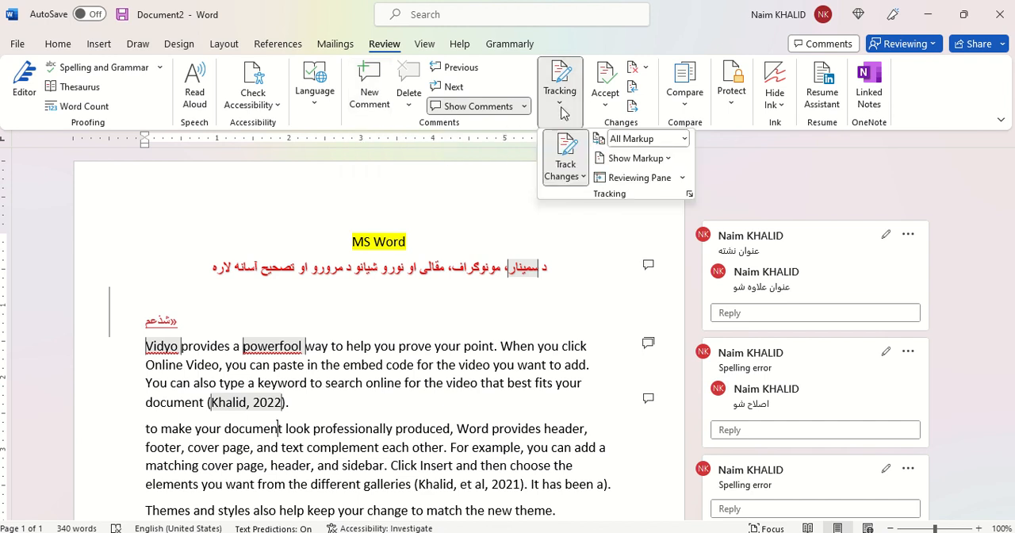
pyautogui.click(568, 176)
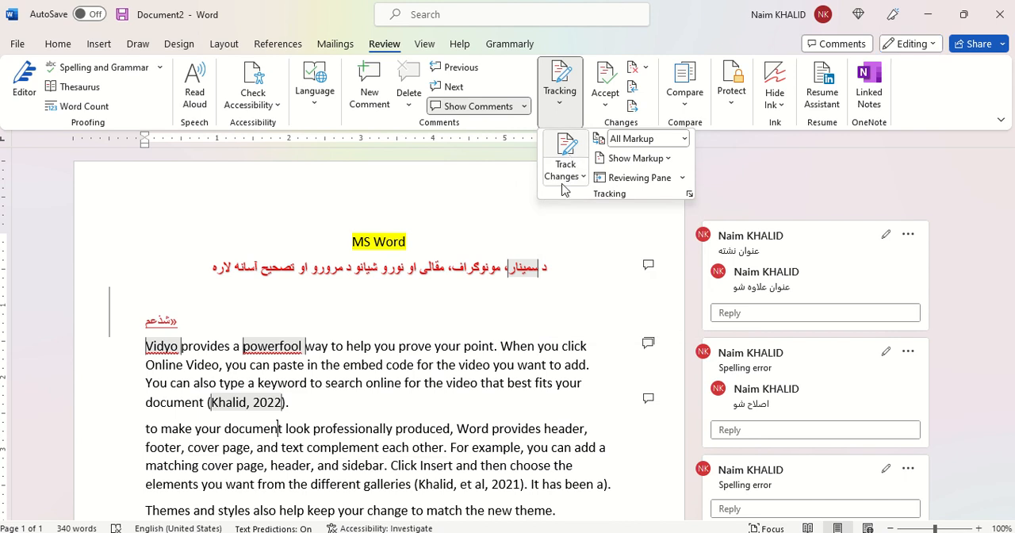
pyautogui.moveTo(486, 347); pyautogui.dragTo(438, 346)
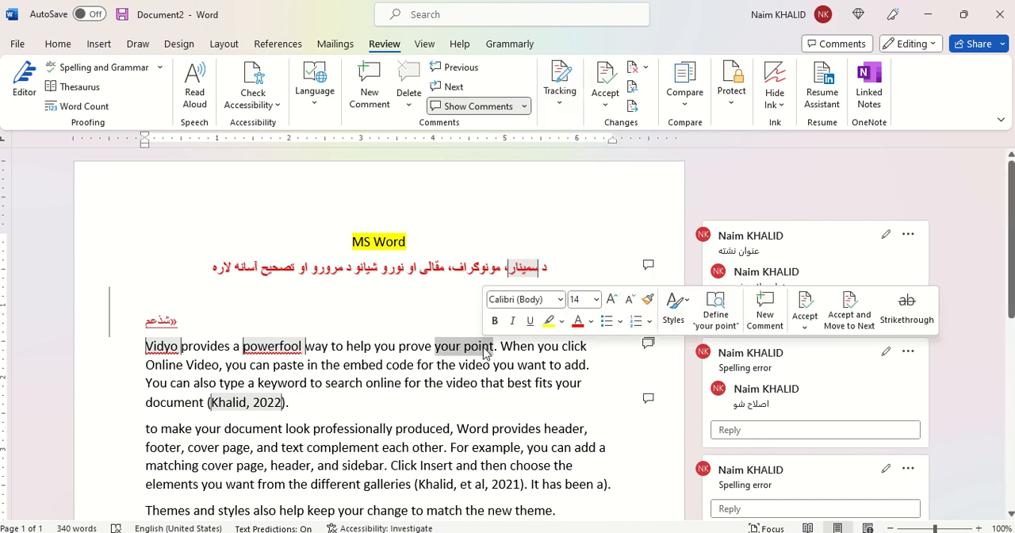
pyautogui.press('Delete')
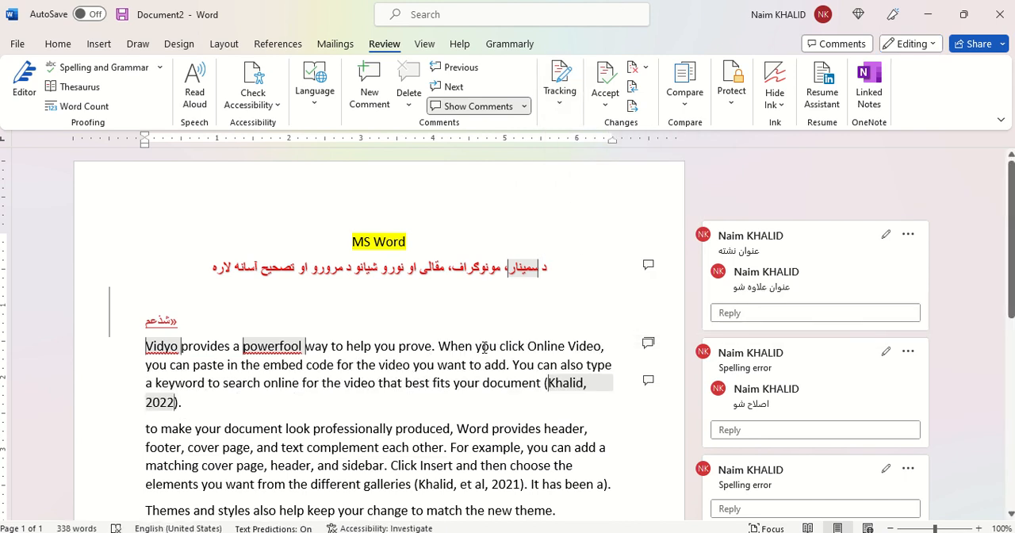